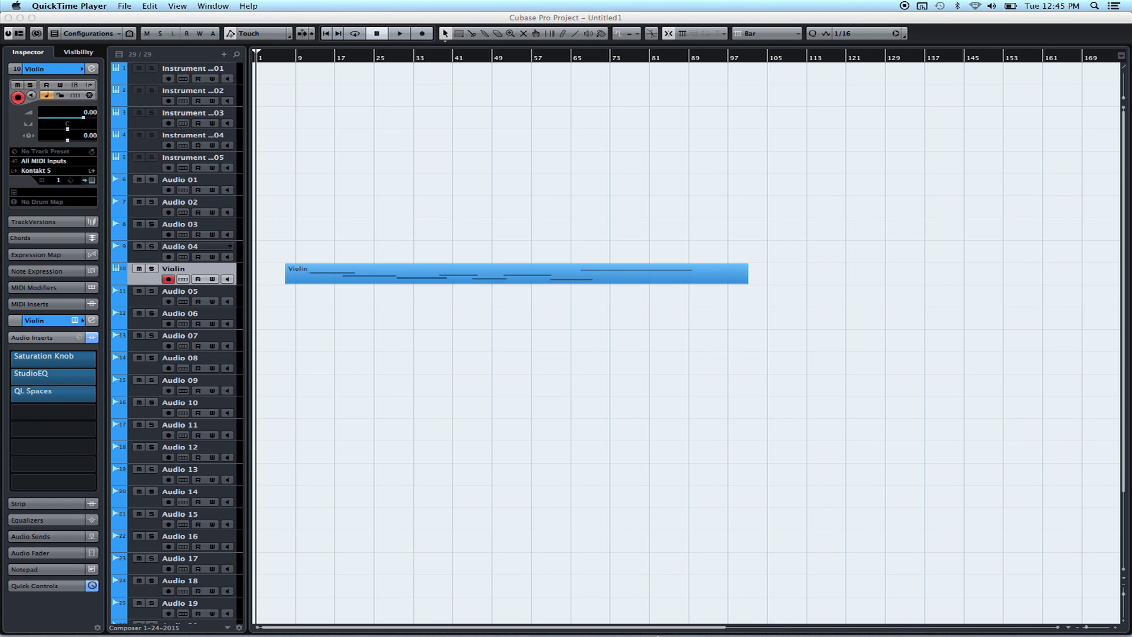
Open and close all of the Violin track's insert plugin windows twice in Cubase.
{"action": "mouse_move", "coordinate": [651, 631]}
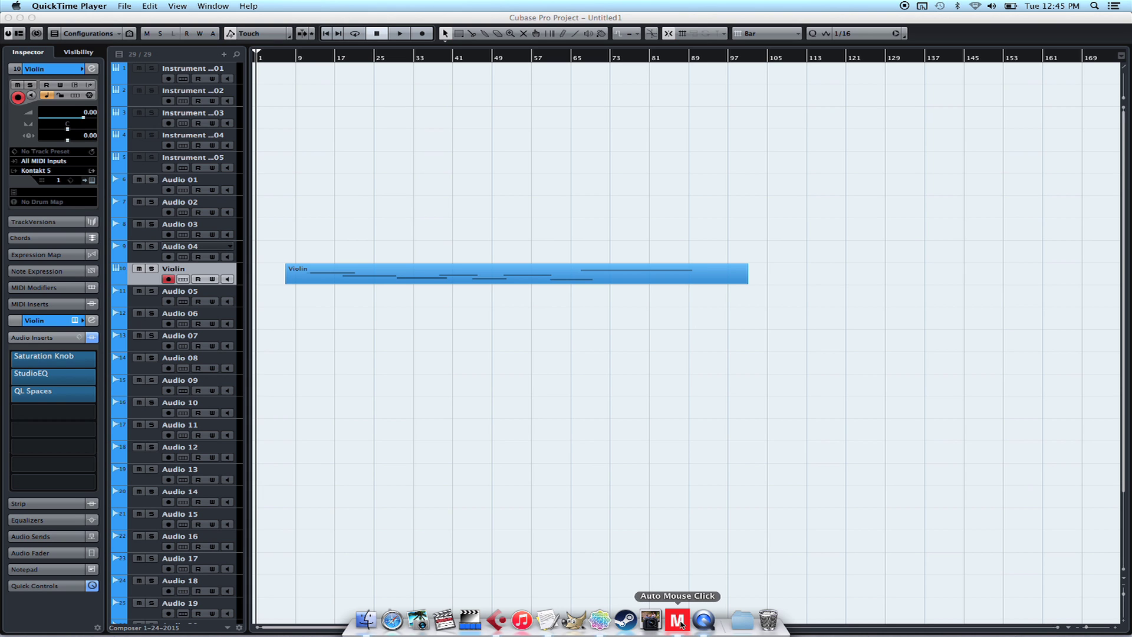
{"action": "left_click", "coordinate": [483, 412]}
{"action": "left_click", "coordinate": [91, 69], "text": "alt"}
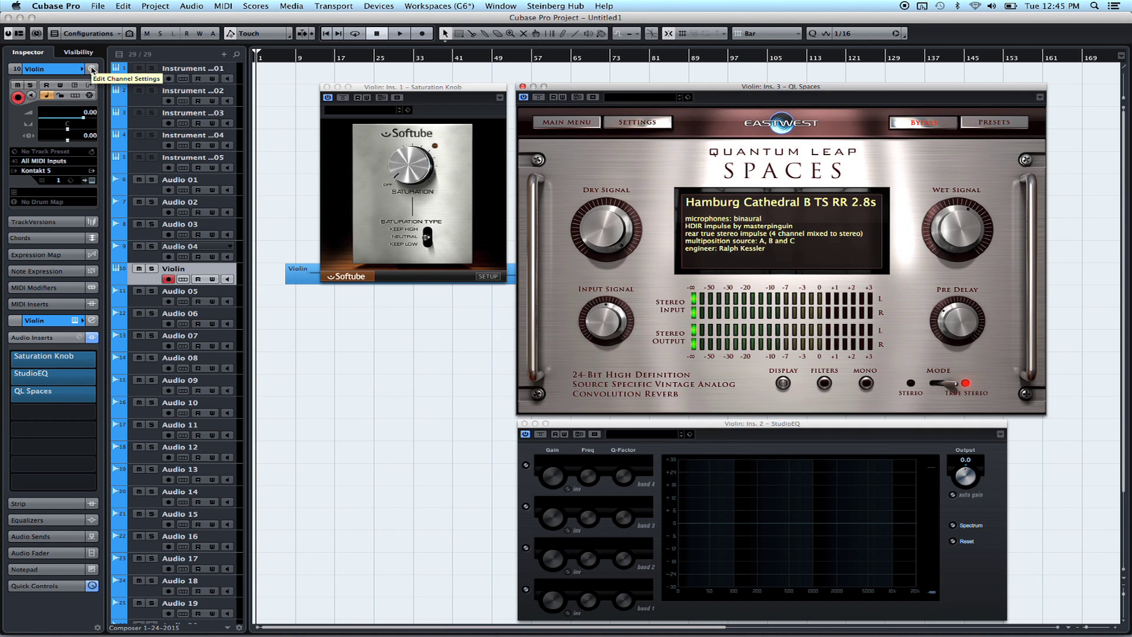
{"action": "left_click", "coordinate": [92, 69], "text": "alt"}
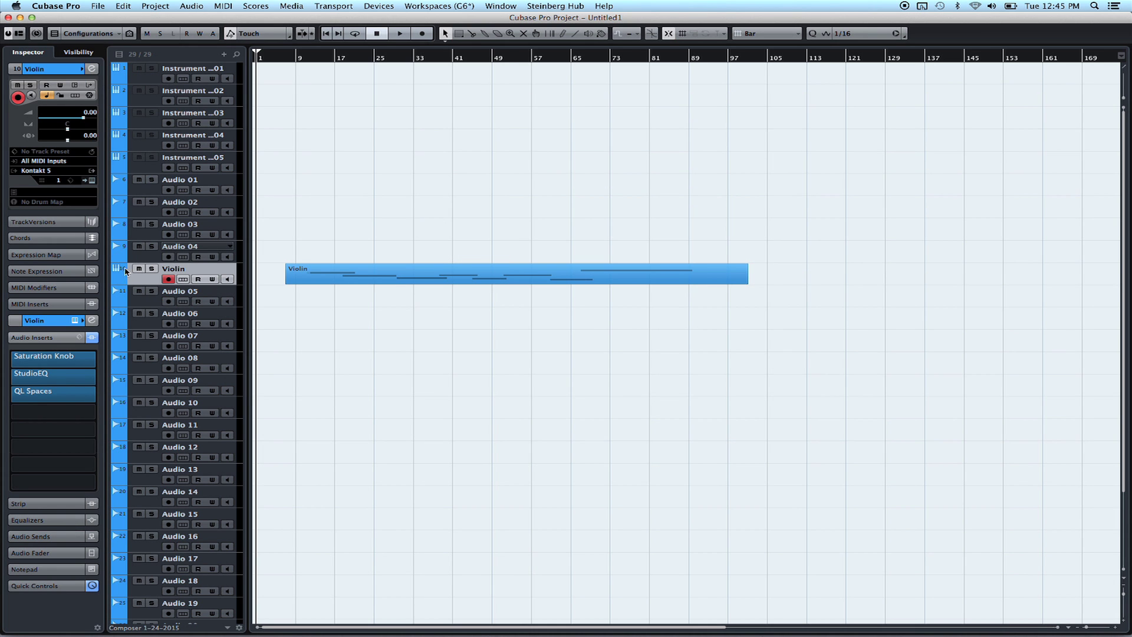
{"action": "mouse_move", "coordinate": [66, 362]}
{"action": "left_click", "coordinate": [92, 69], "text": "alt"}
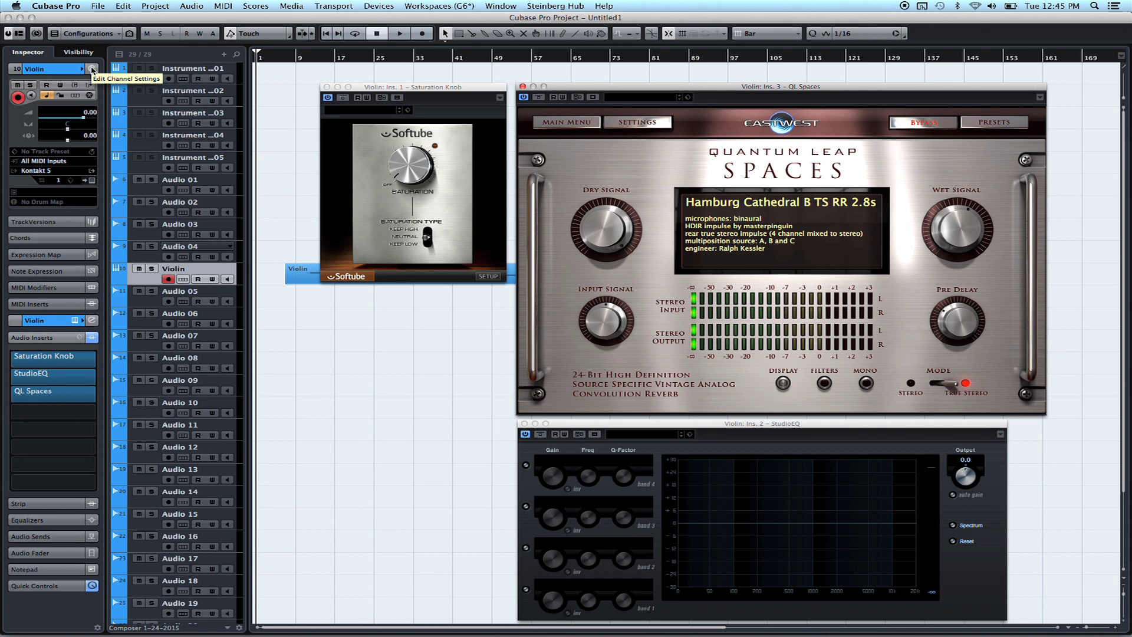
{"action": "left_click", "coordinate": [91, 69], "text": "alt"}
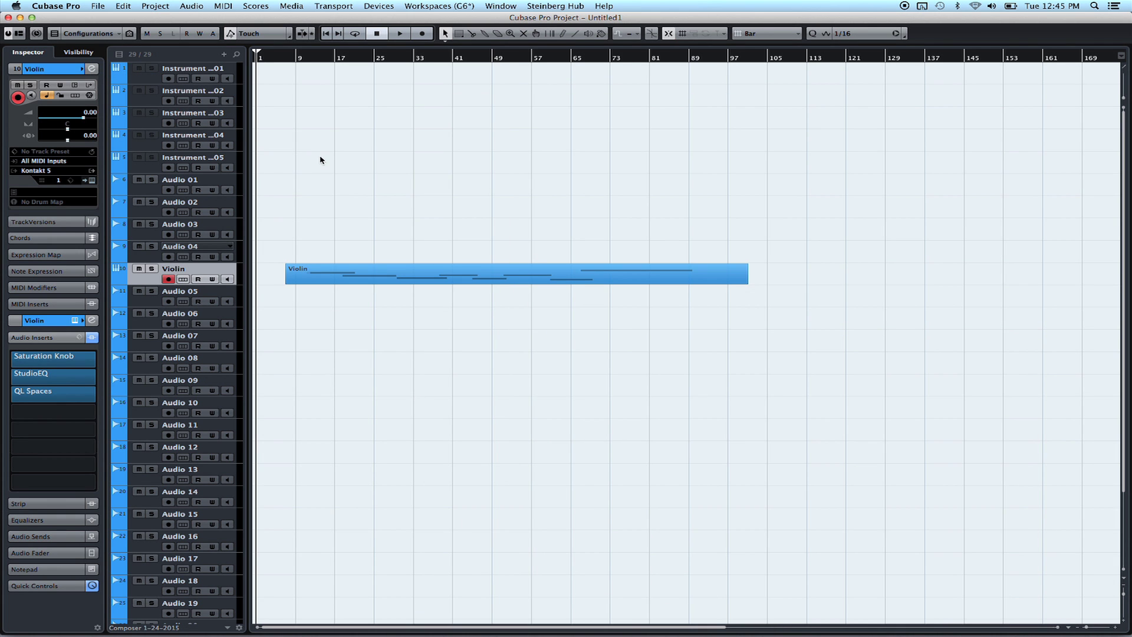
Search the Key Commands for 'Show All Plug-Ins', then confirm and close the dialog.
{"action": "left_click", "coordinate": [99, 6]}
{"action": "left_click", "coordinate": [132, 215]}
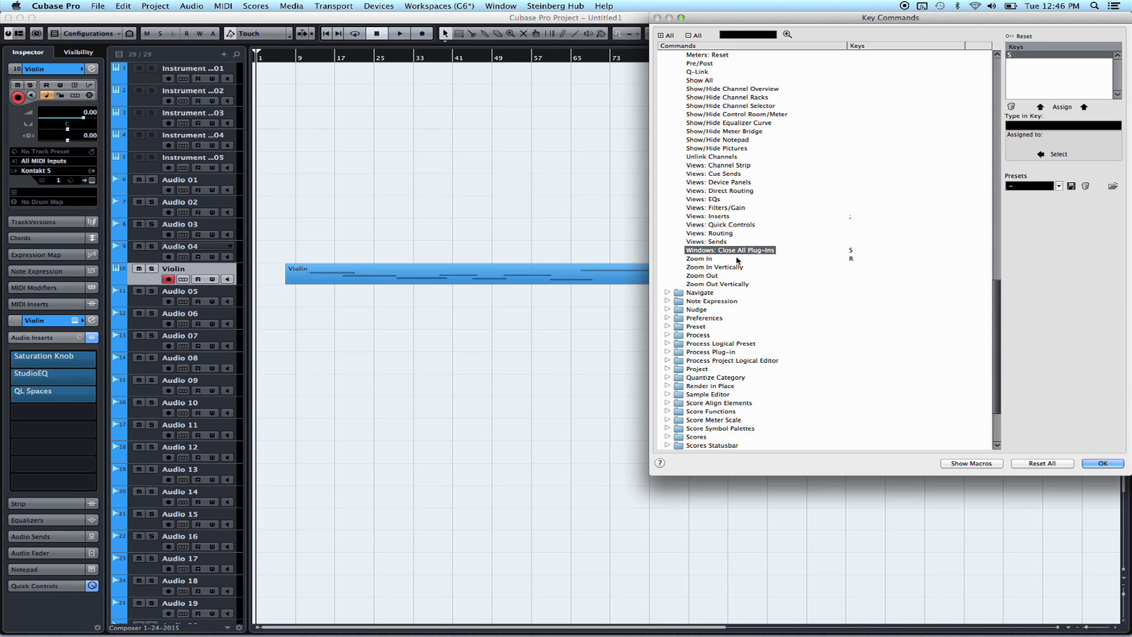
{"action": "left_click", "coordinate": [750, 36]}
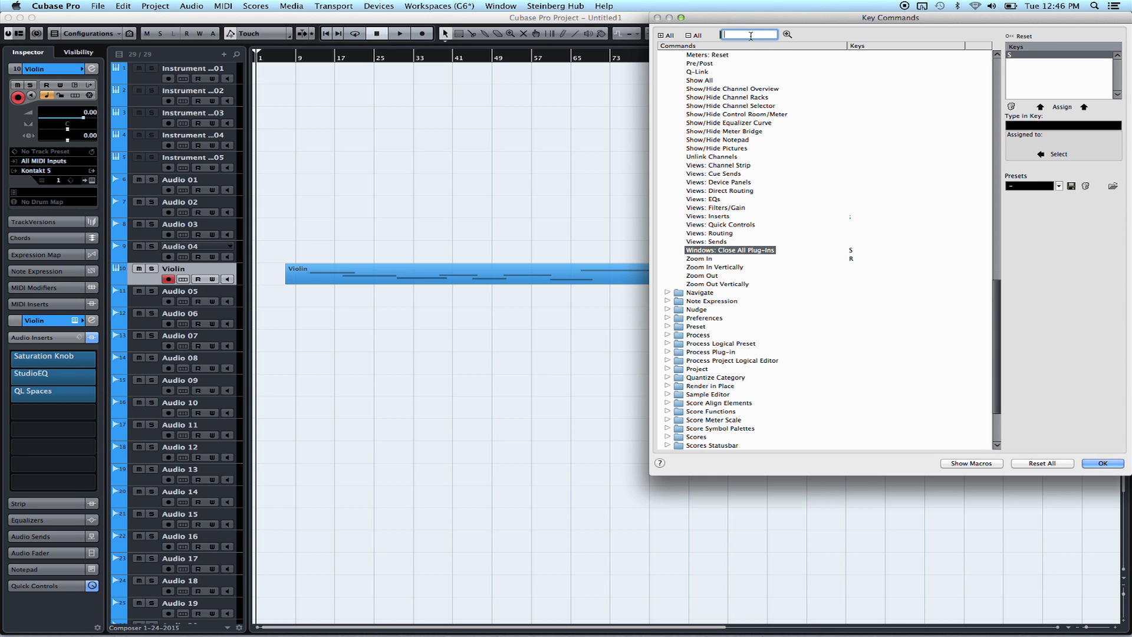
{"action": "type", "text": "Show All Plug-Ins"}
{"action": "left_click", "coordinate": [786, 34]}
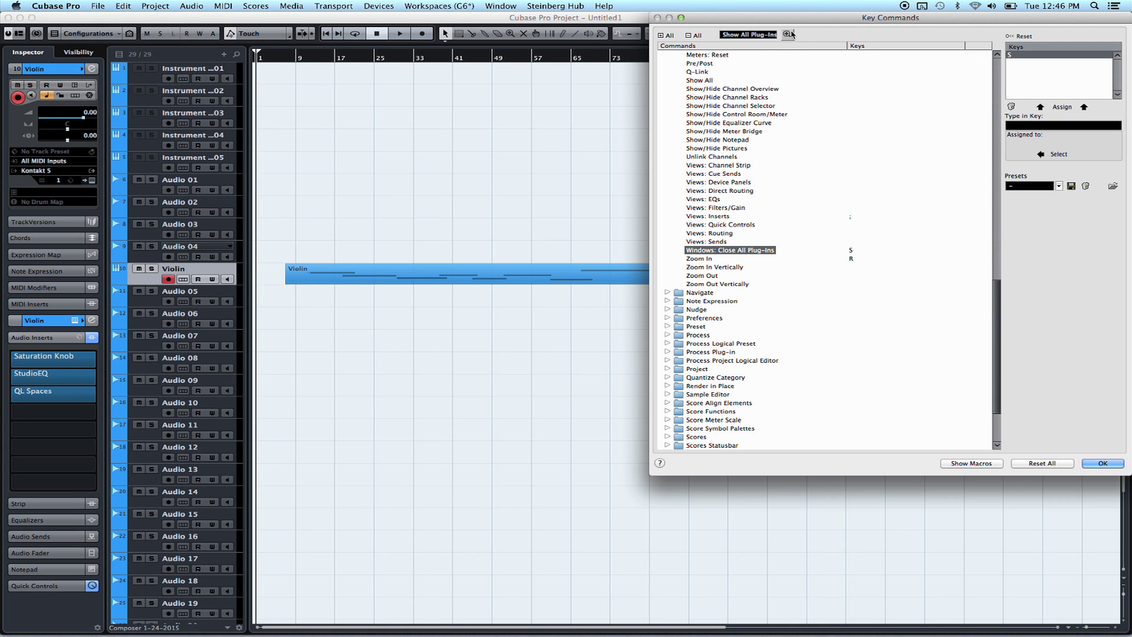
{"action": "left_click", "coordinate": [1100, 463]}
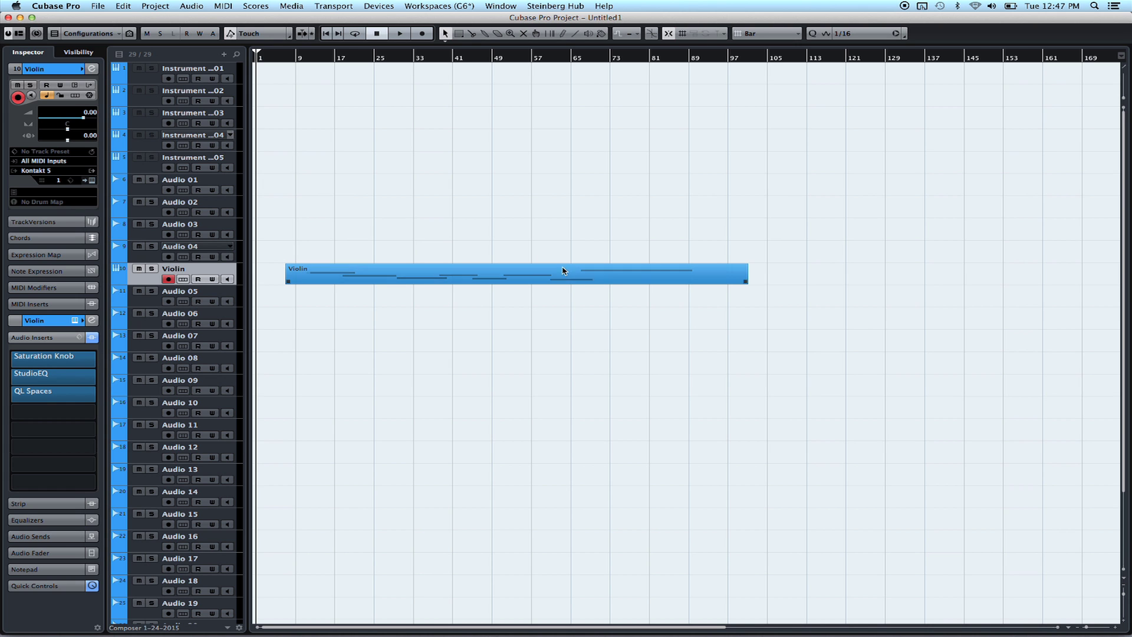
Launch Auto Mouse Click from the Dock over the Cubase project.
{"action": "mouse_move", "coordinate": [599, 626]}
{"action": "left_click", "coordinate": [676, 619]}
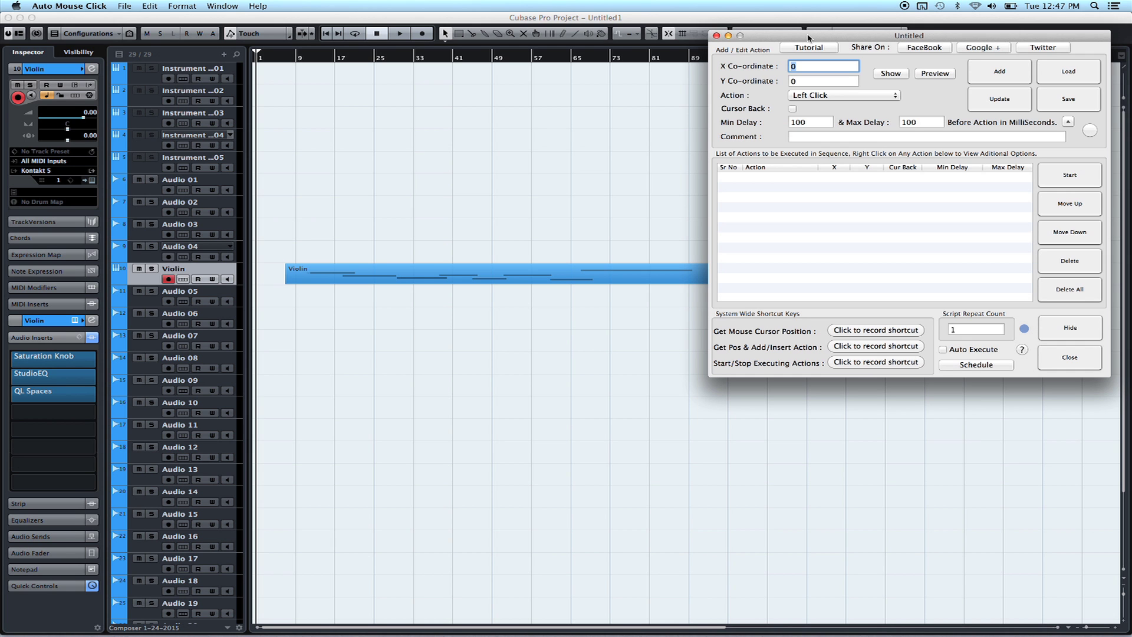
Move the Auto Mouse Click window higher and record F1 as the cursor-position capture shortcut.
{"action": "left_click_drag", "start_coordinate": [808, 38], "coordinate": [783, 27]}
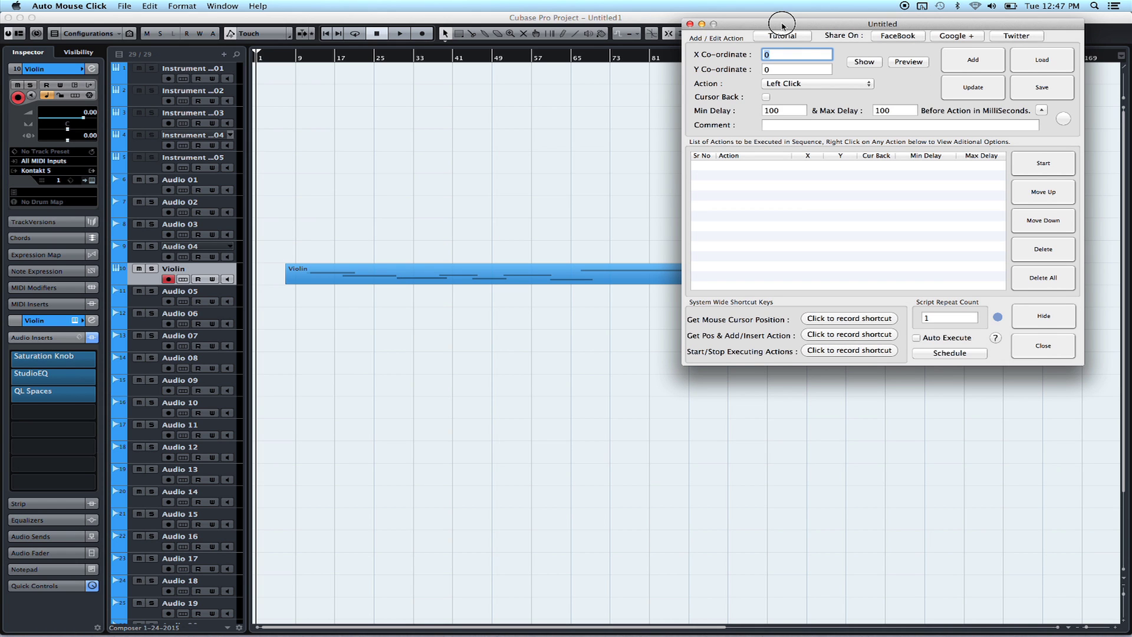
{"action": "left_click_drag", "start_coordinate": [782, 24], "coordinate": [781, 17]}
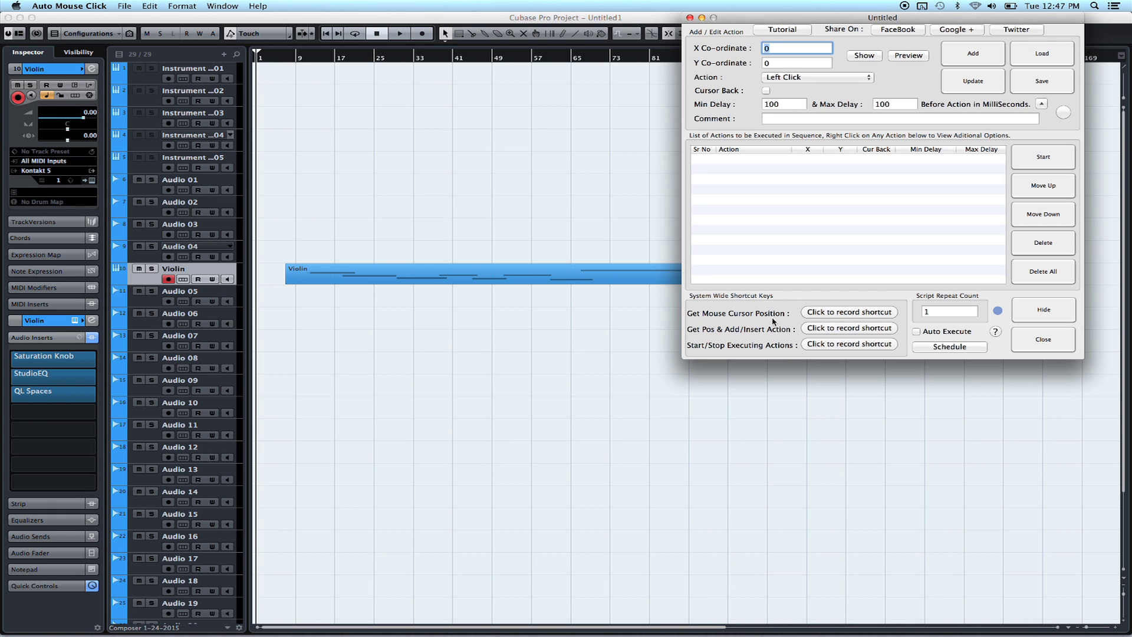
{"action": "left_click", "coordinate": [851, 313]}
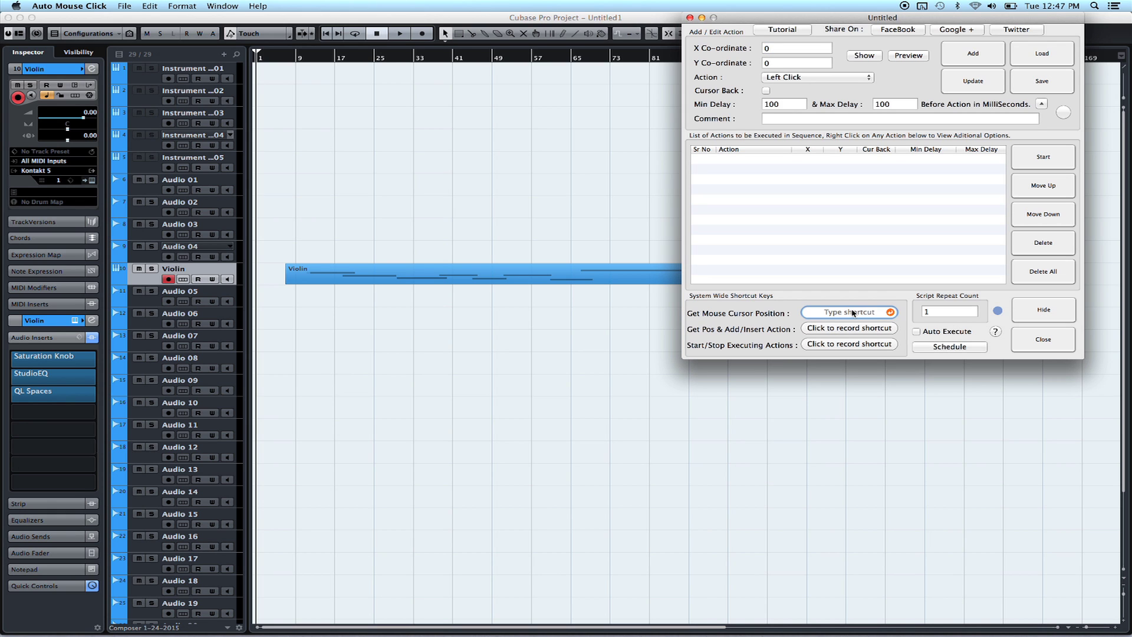
{"action": "key", "text": "F1"}
Zoom the Cubase window and bring back Auto Mouse Click holding X 154.1875, Y 131.08984375.
{"action": "left_click", "coordinate": [623, 202]}
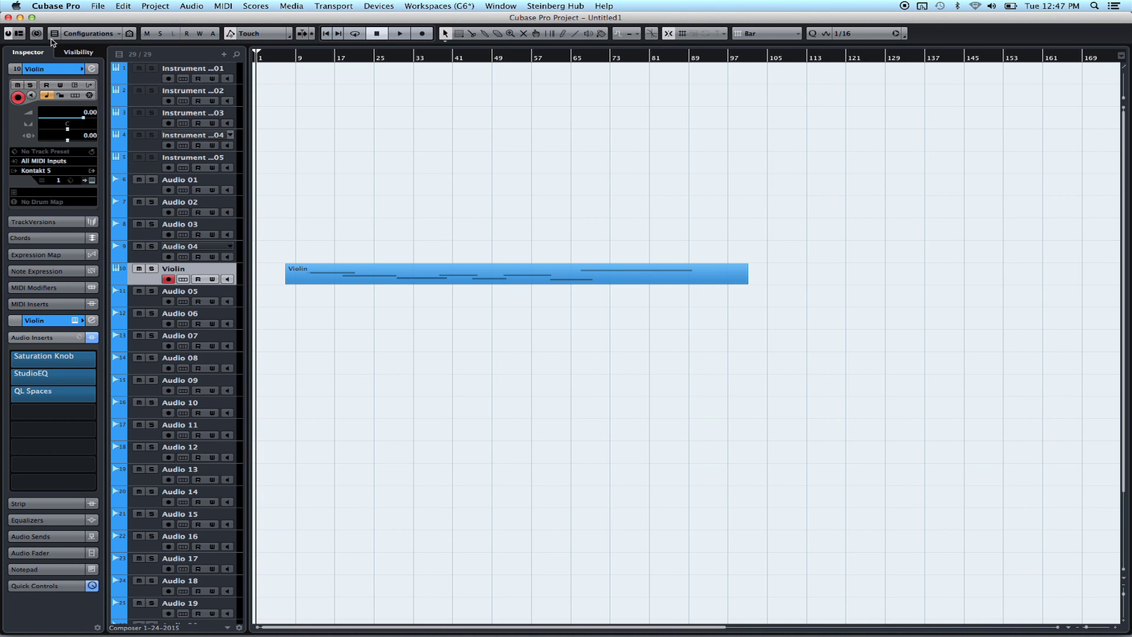
{"action": "left_click", "coordinate": [32, 18]}
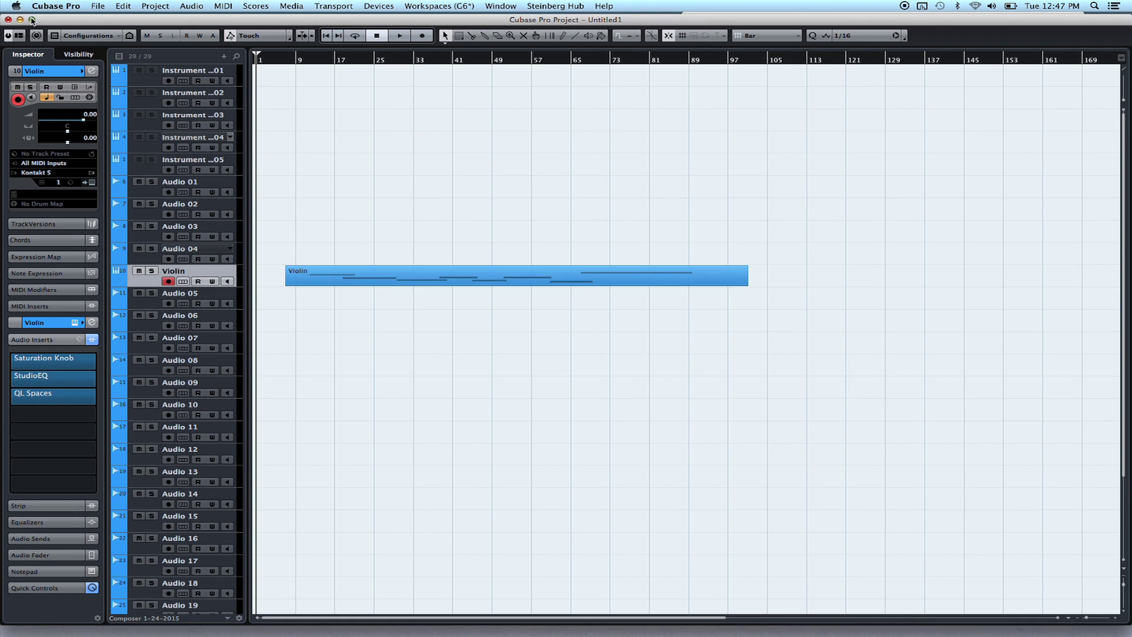
{"action": "left_click", "coordinate": [33, 19]}
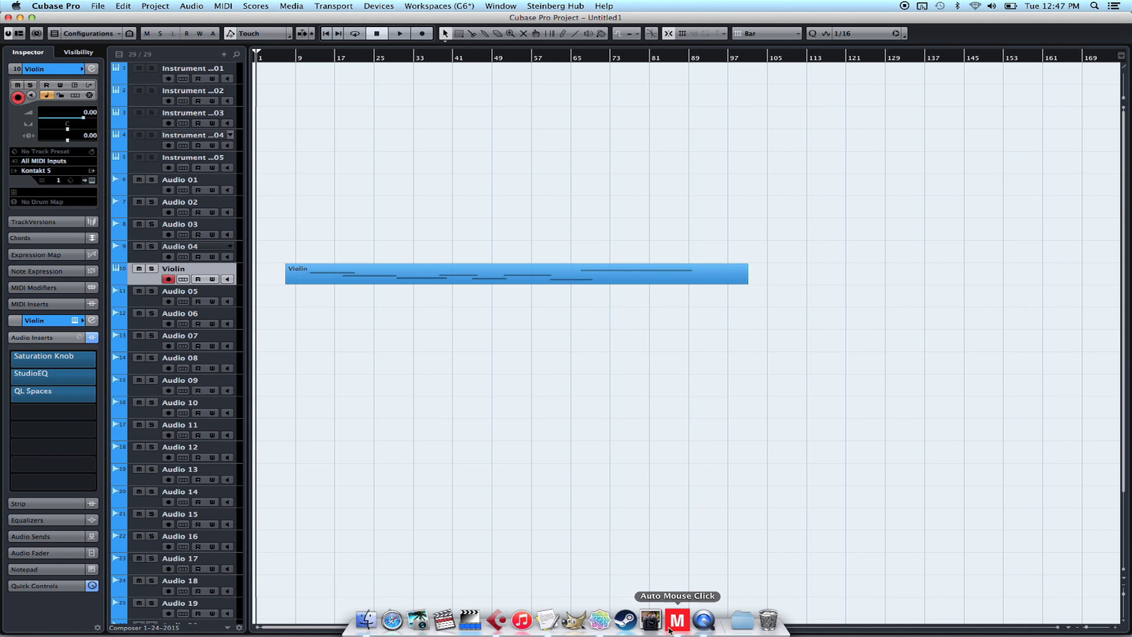
{"action": "left_click", "coordinate": [678, 620]}
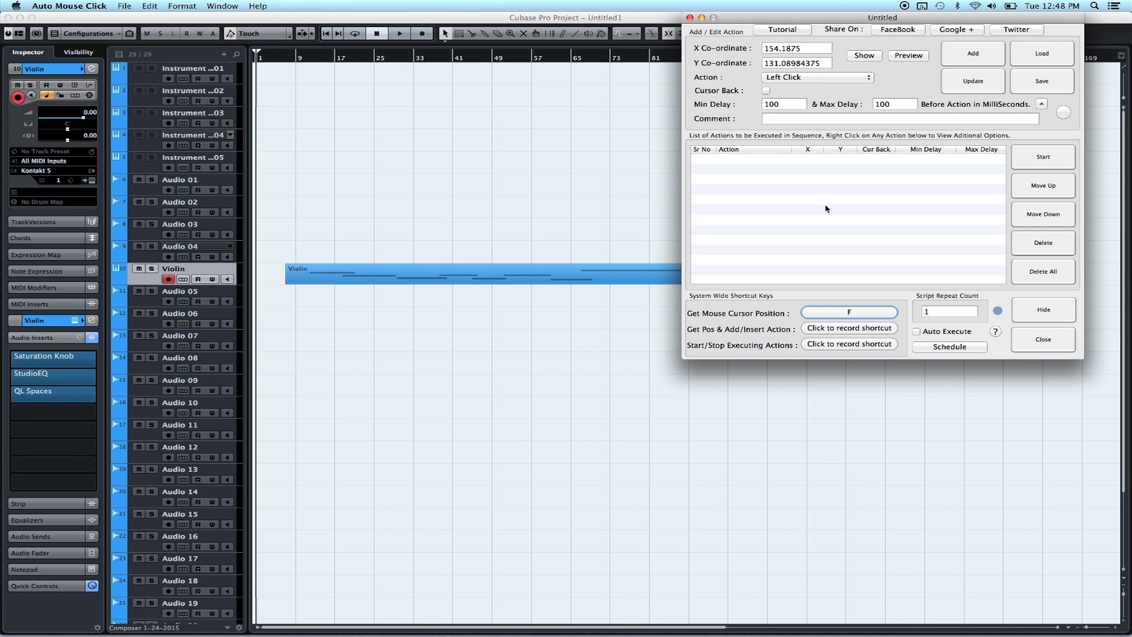
Jot the coordinates '154, 131' into a new TextEdit document.
{"action": "left_click", "coordinate": [591, 178]}
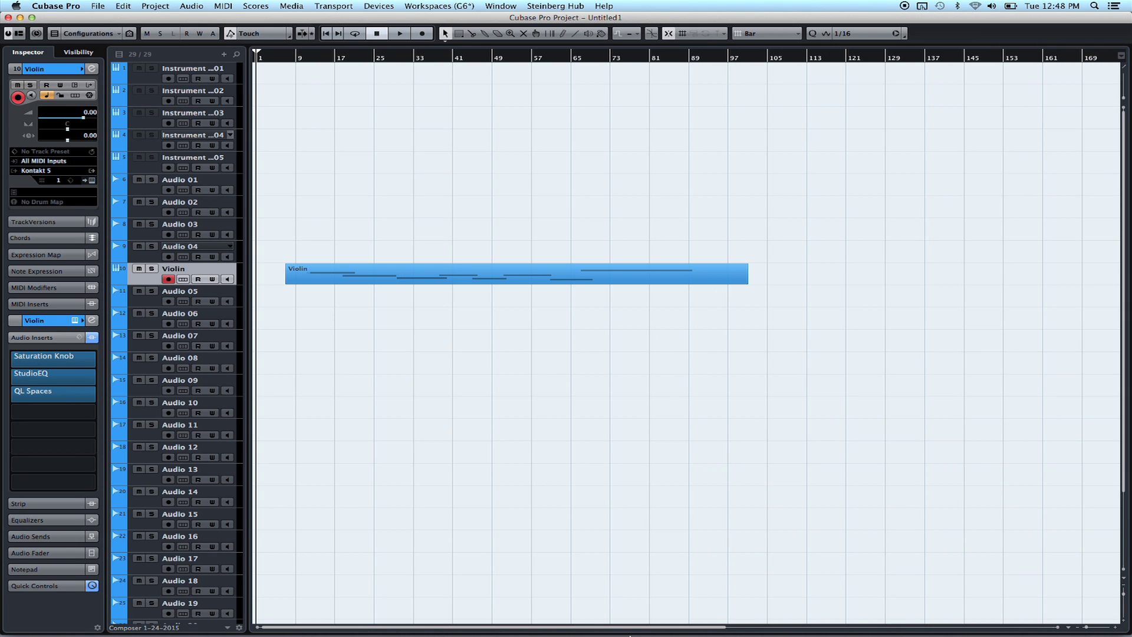
{"action": "left_click", "coordinate": [677, 619]}
{"action": "left_click", "coordinate": [543, 611]}
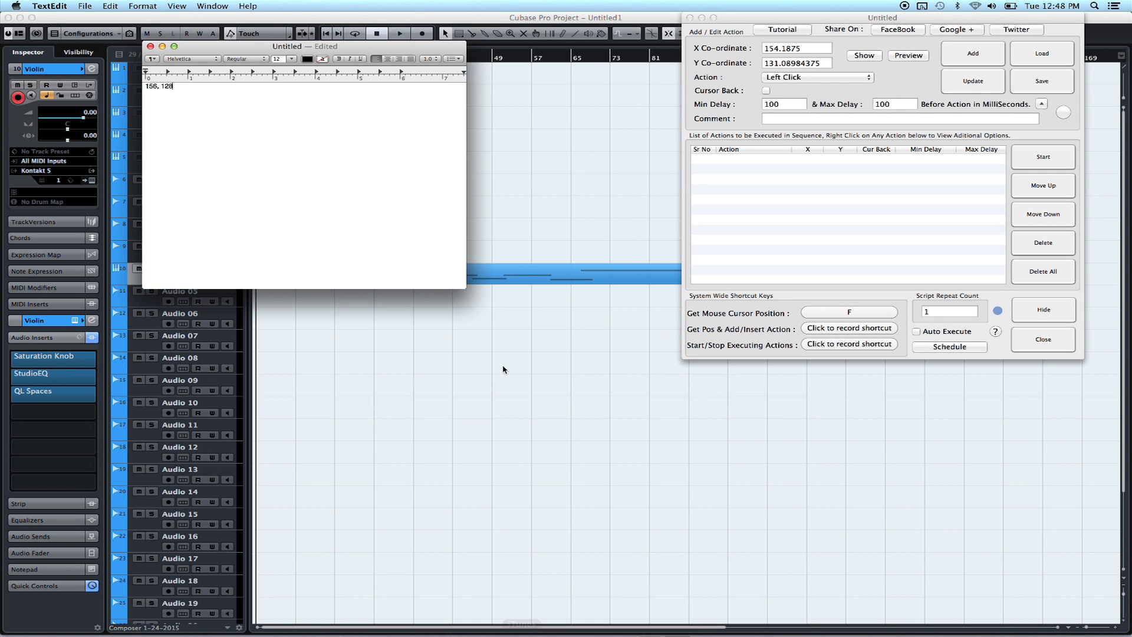
{"action": "key", "text": "BackSpace"}
{"action": "key", "text": "BackSpace"}
{"action": "key", "text": "BackSpace"}
{"action": "key", "text": "BackSpace"}
{"action": "key", "text": "BackSpace"}
{"action": "type", "text": "154, 131"}
Switch between Auto Mouse Click and Cubase, leaving the Cubase project in front.
{"action": "left_click", "coordinate": [538, 210]}
{"action": "mouse_move", "coordinate": [547, 618]}
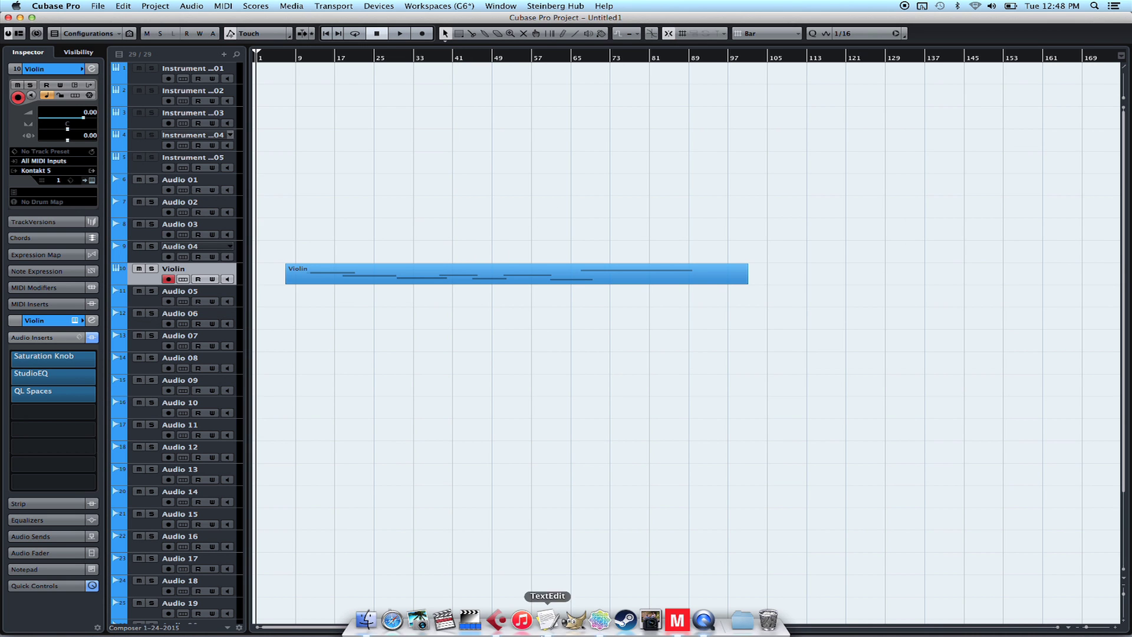
{"action": "left_click", "coordinate": [678, 618]}
{"action": "left_click", "coordinate": [685, 528]}
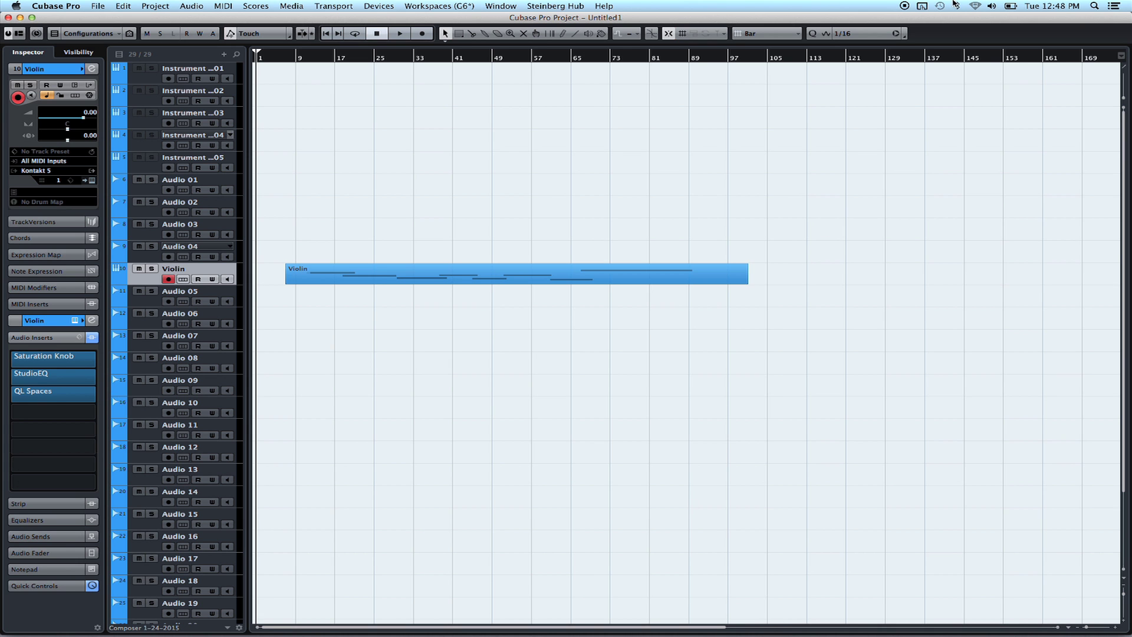
Leave BetterTouchTool's preferences and open the Violin track's Saturation Knob, QL Spaces and StudioEQ inserts.
{"action": "left_click", "coordinate": [923, 7]}
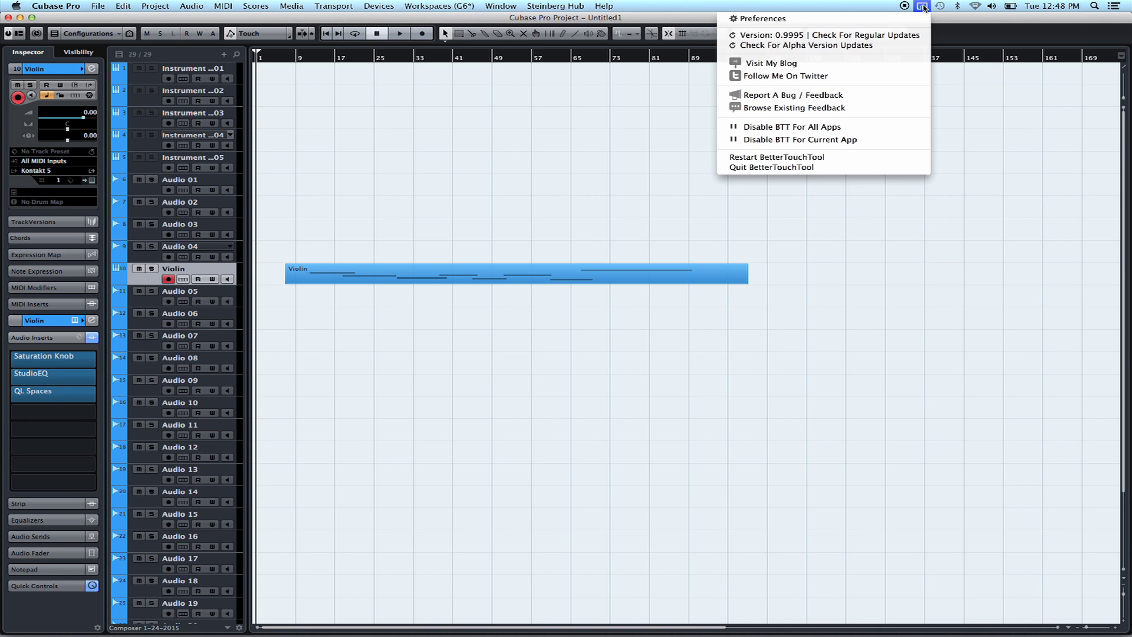
{"action": "left_click", "coordinate": [891, 20]}
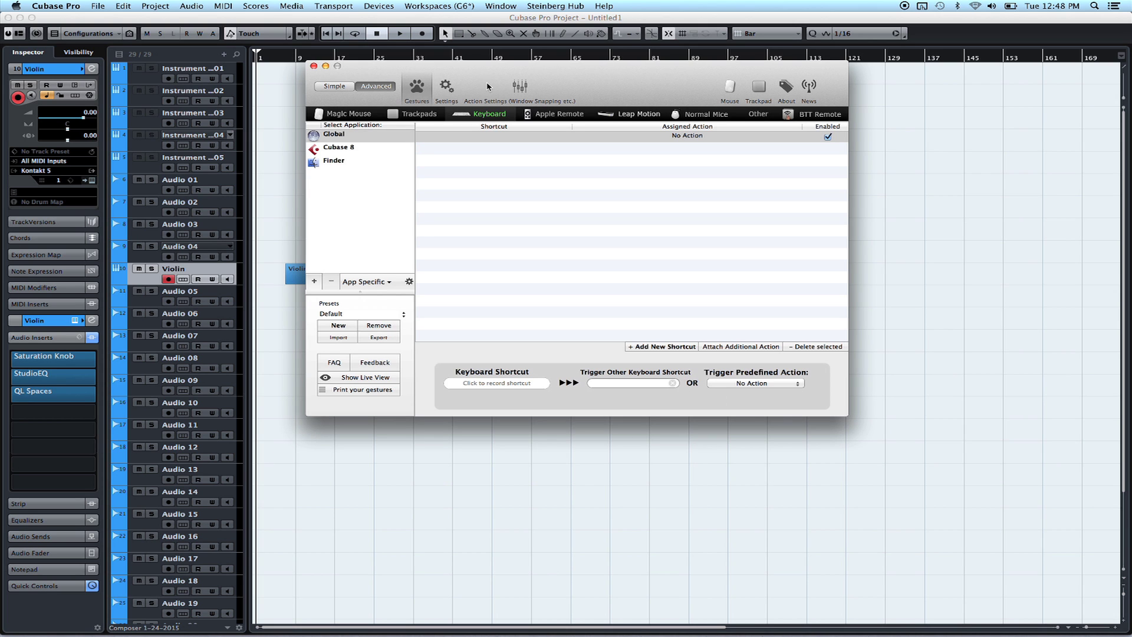
{"action": "left_click", "coordinate": [274, 97]}
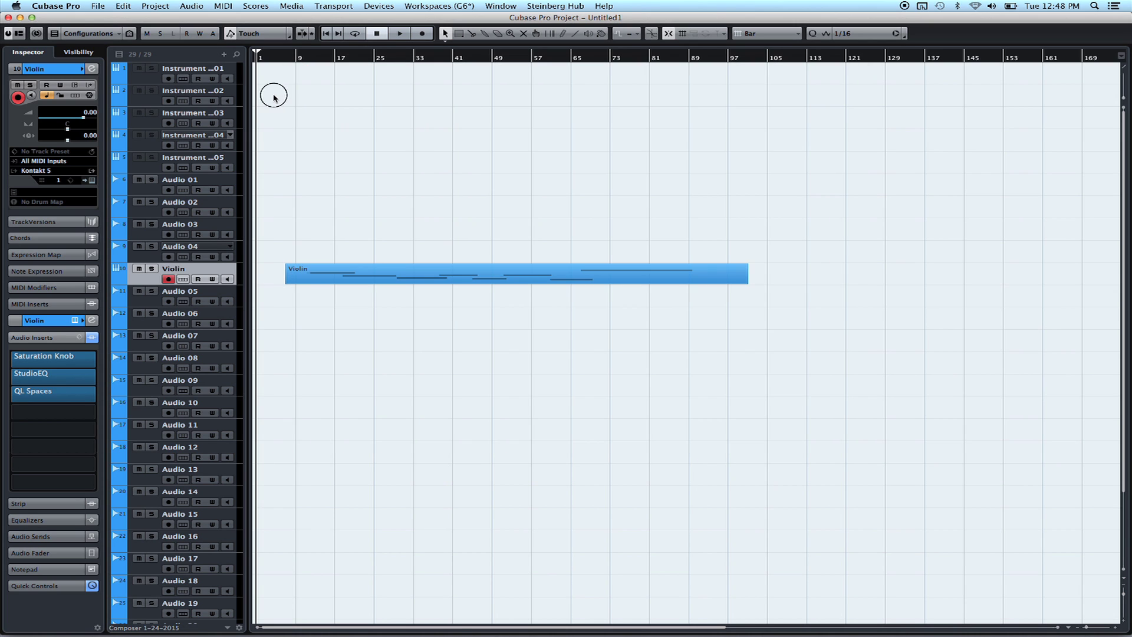
{"action": "left_click", "coordinate": [92, 69], "text": "alt"}
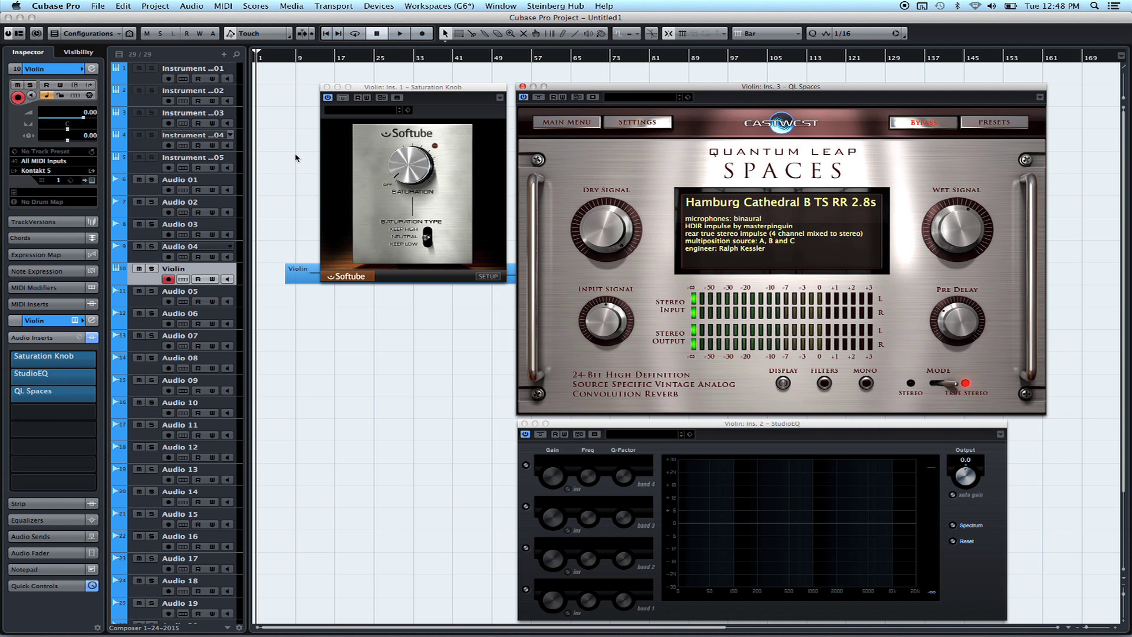
{"action": "left_click", "coordinate": [296, 158]}
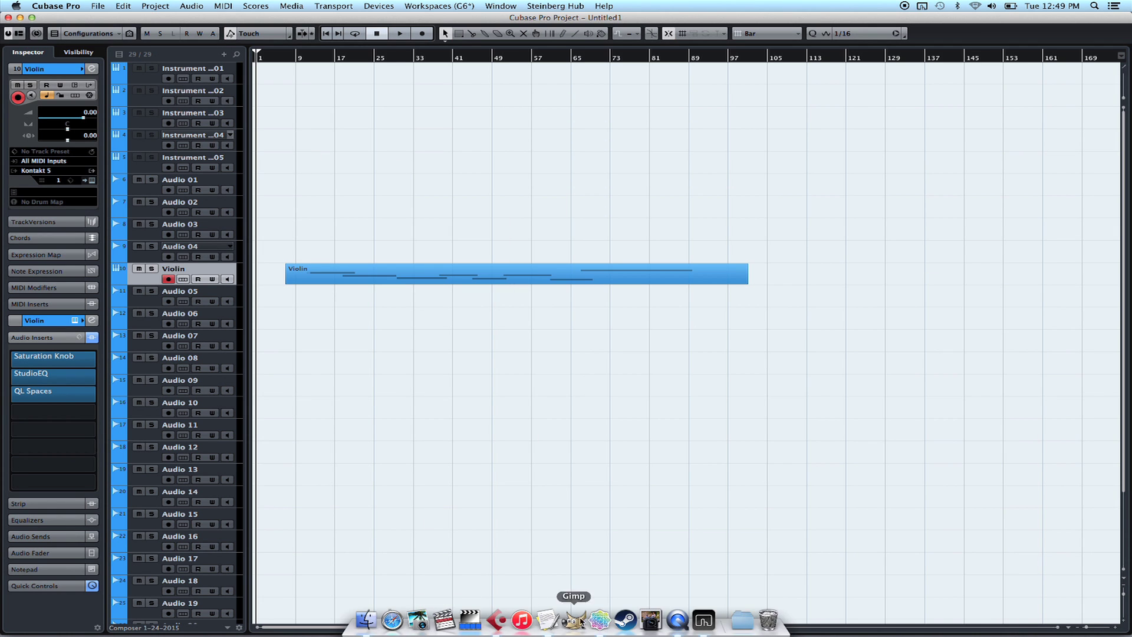
Add Cubase 8 as an app in BetterTouchTool's preferences and select it.
{"action": "left_click", "coordinate": [921, 7]}
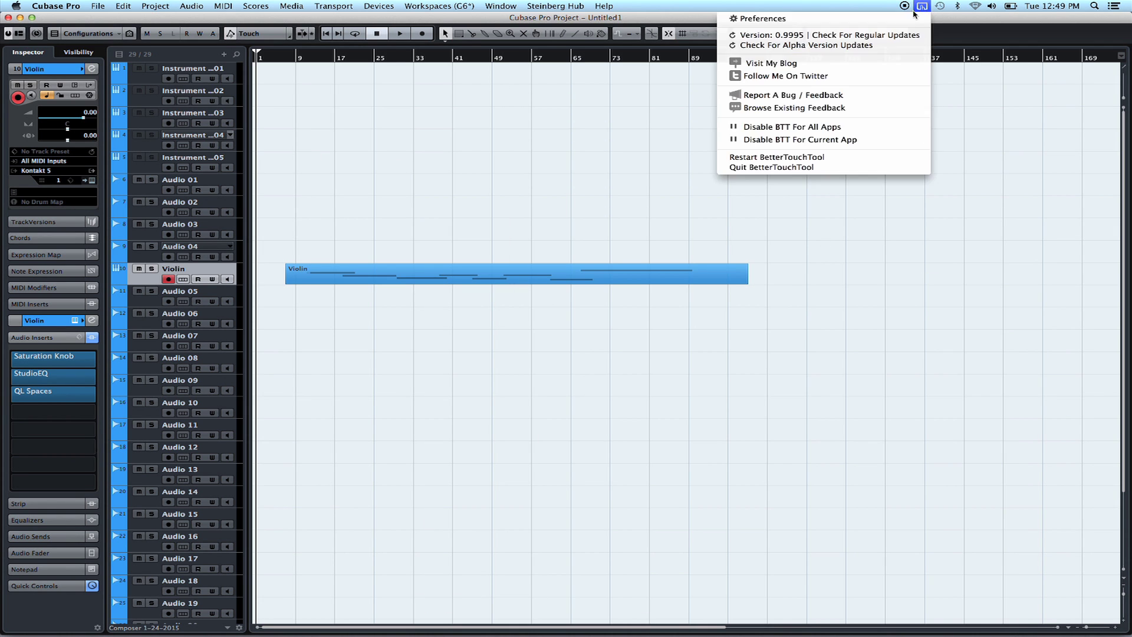
{"action": "left_click", "coordinate": [902, 19]}
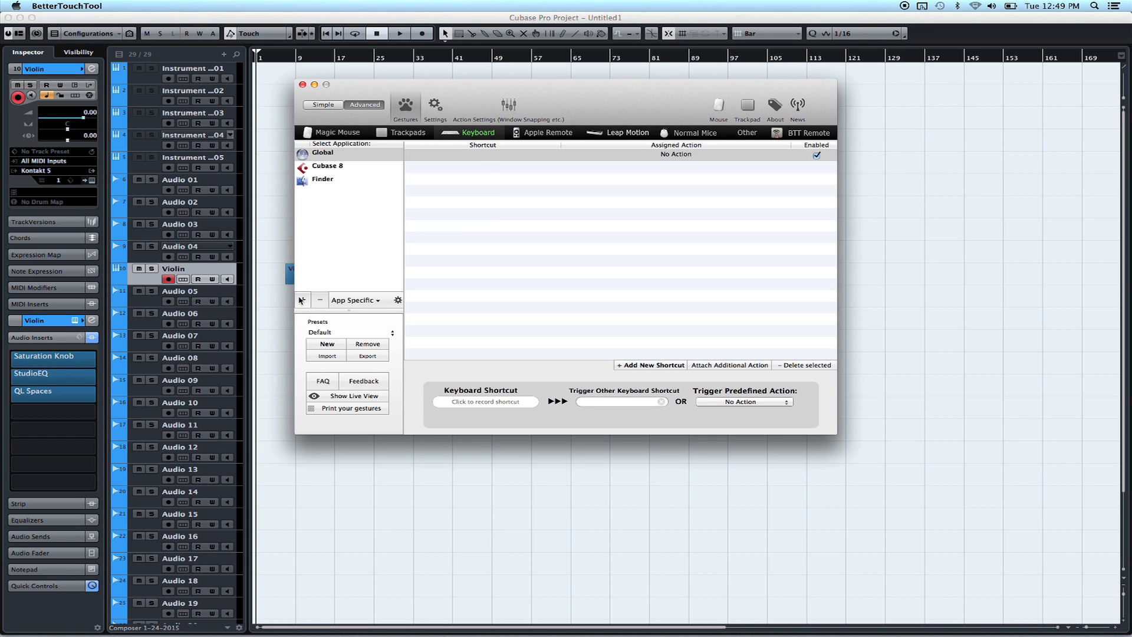
{"action": "left_click", "coordinate": [303, 302]}
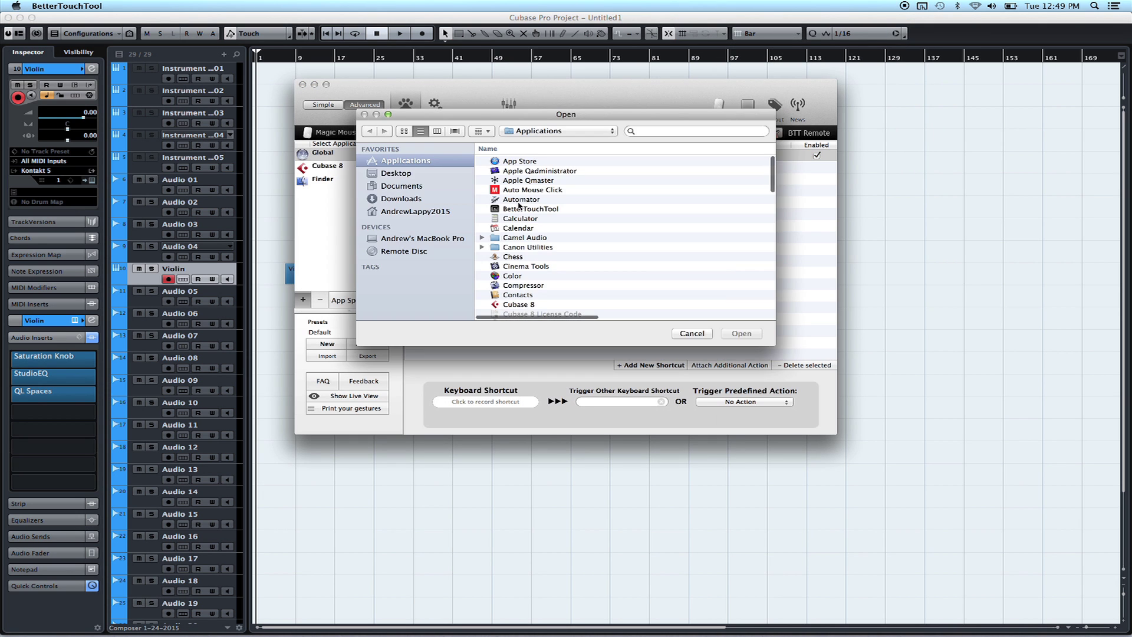
{"action": "left_click", "coordinate": [518, 202]}
{"action": "scroll", "coordinate": [518, 204], "scroll_direction": "down", "scroll_amount": 3}
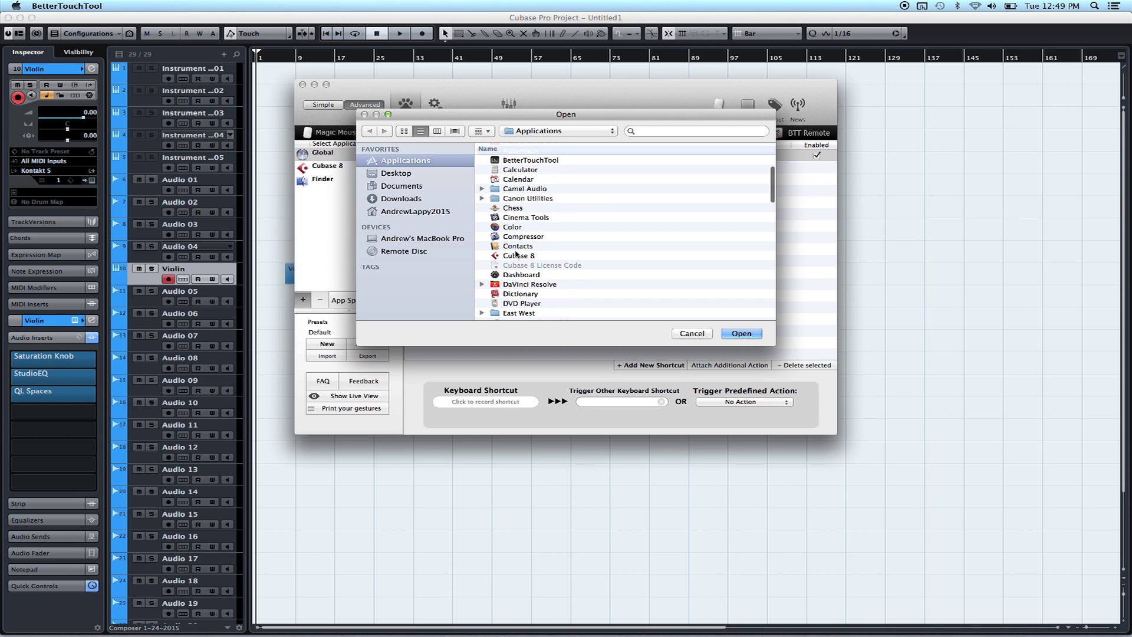
{"action": "left_click", "coordinate": [522, 255]}
{"action": "left_click", "coordinate": [691, 333]}
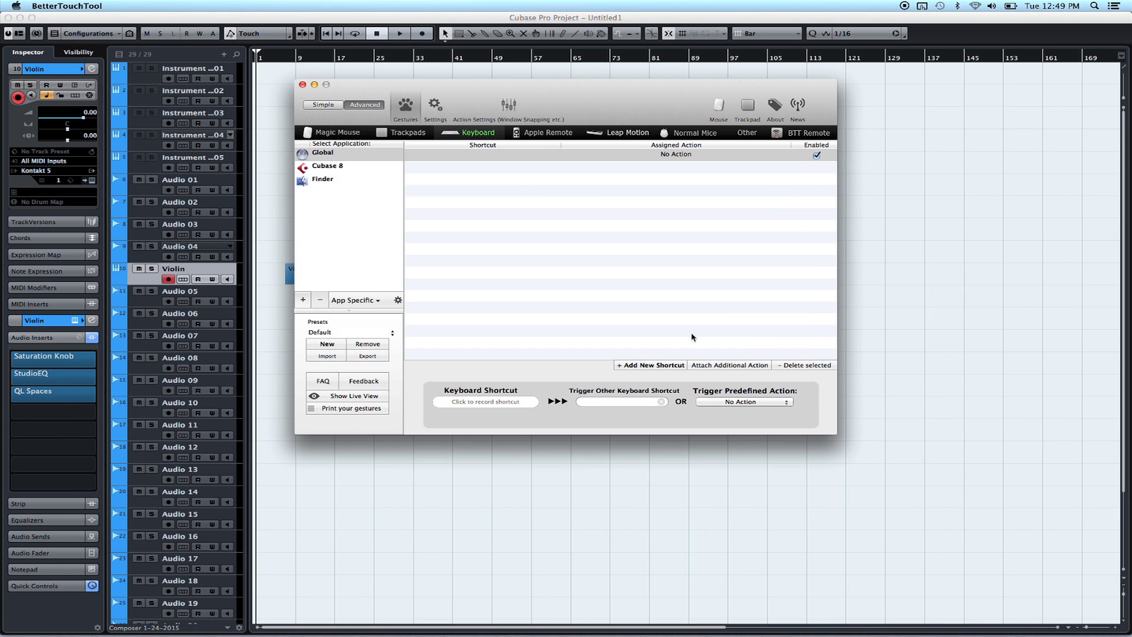
{"action": "left_click", "coordinate": [324, 168]}
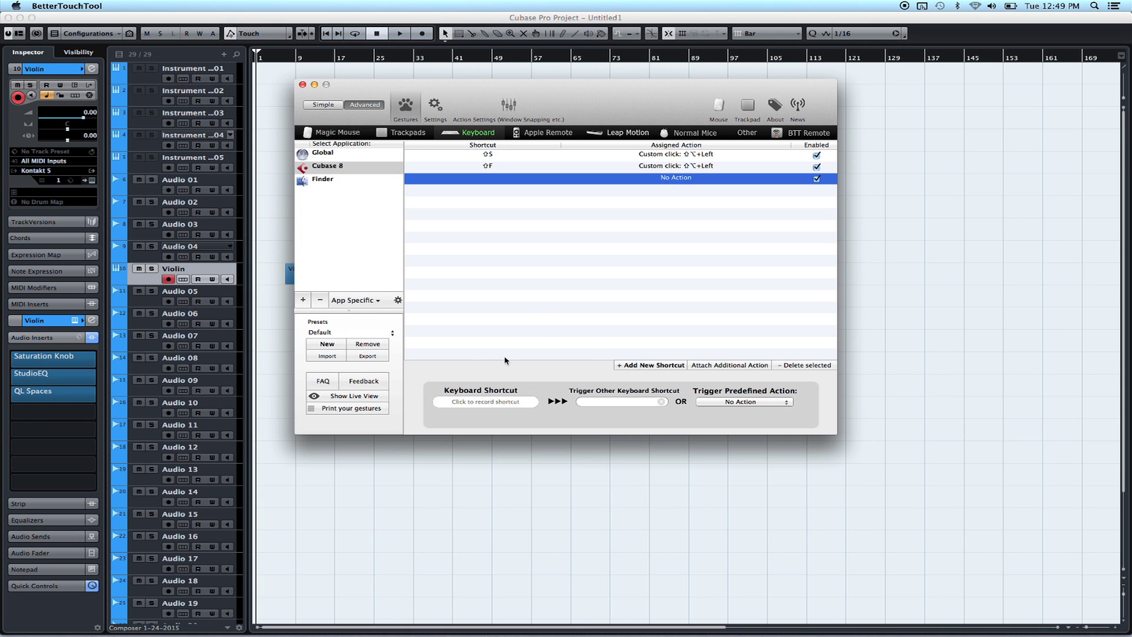
Record the ⇧S keyboard shortcut for Cubase 8 and expand the mouse click actions.
{"action": "left_click", "coordinate": [482, 399]}
{"action": "key", "text": "shift+s"}
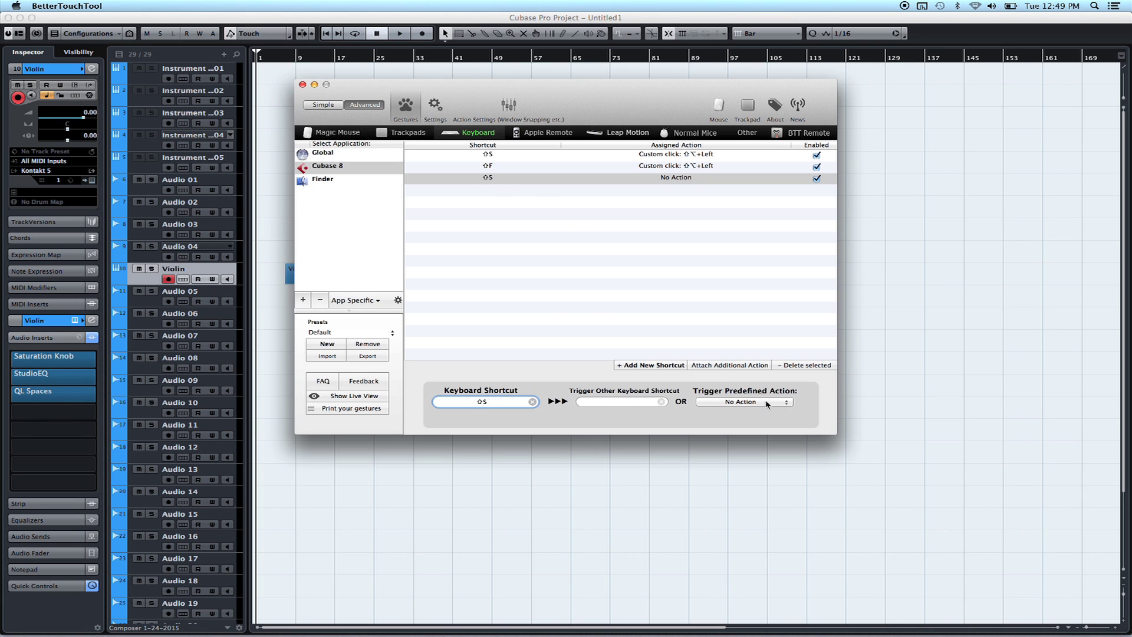
{"action": "left_click", "coordinate": [734, 403]}
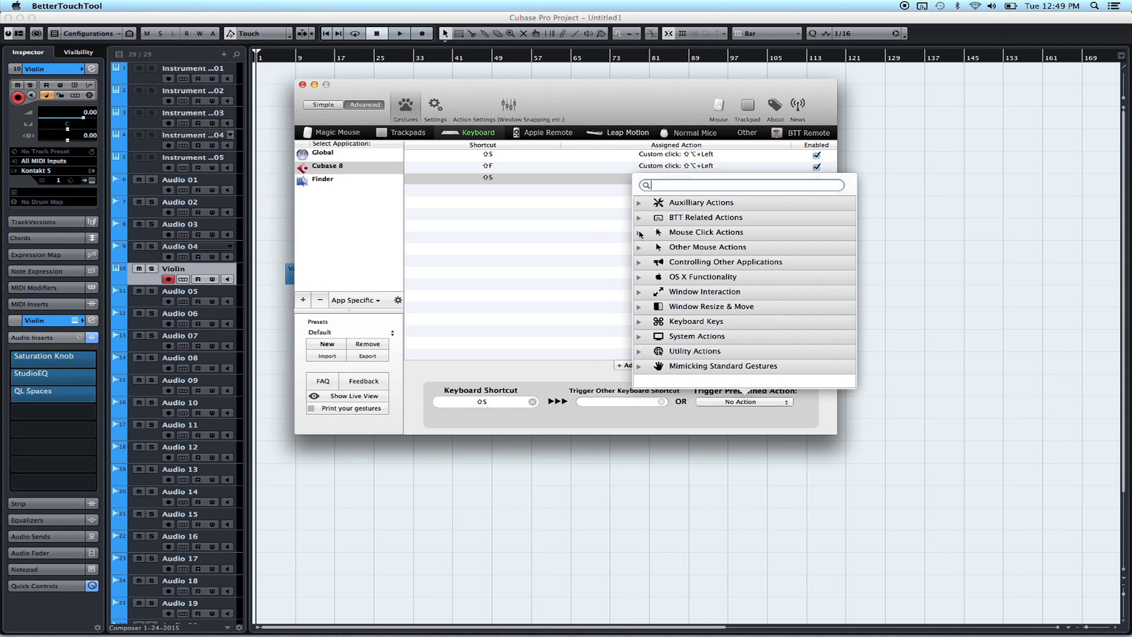
{"action": "left_click", "coordinate": [640, 233]}
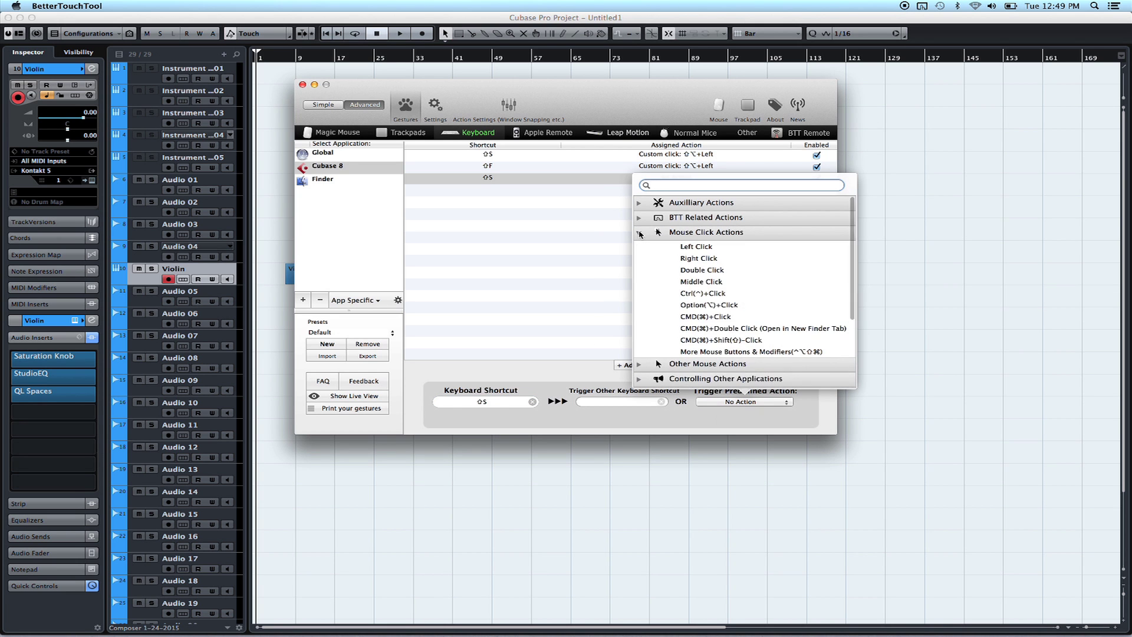
Assign ⇧S a custom ⇧⌥+Left click action, save it, and hide BetterTouchTool.
{"action": "left_click", "coordinate": [688, 354]}
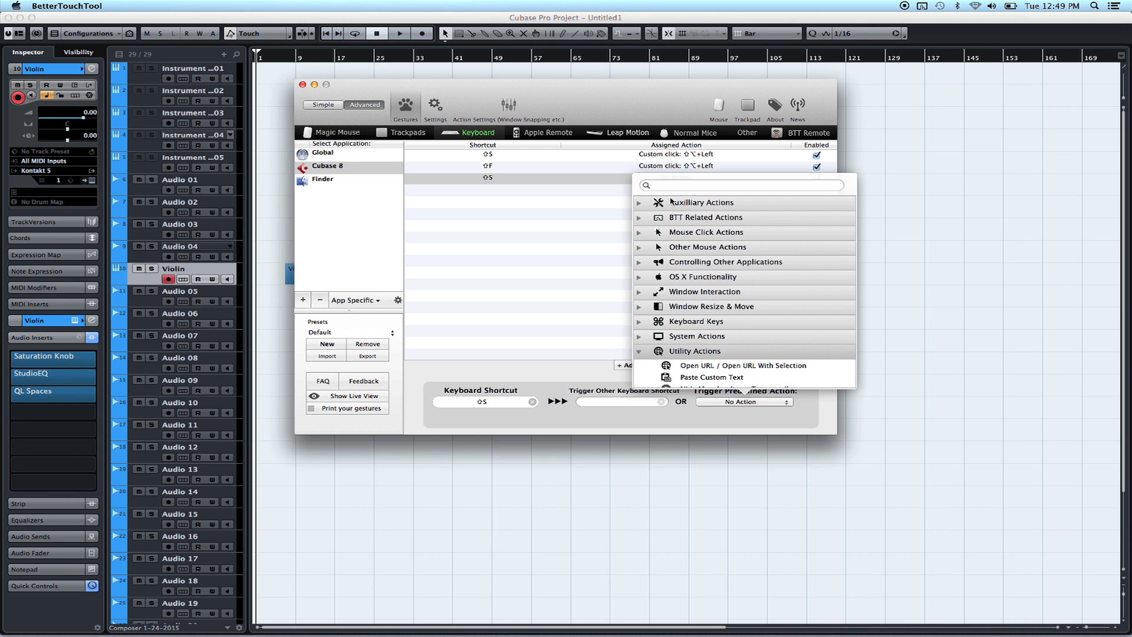
{"action": "left_click", "coordinate": [640, 233]}
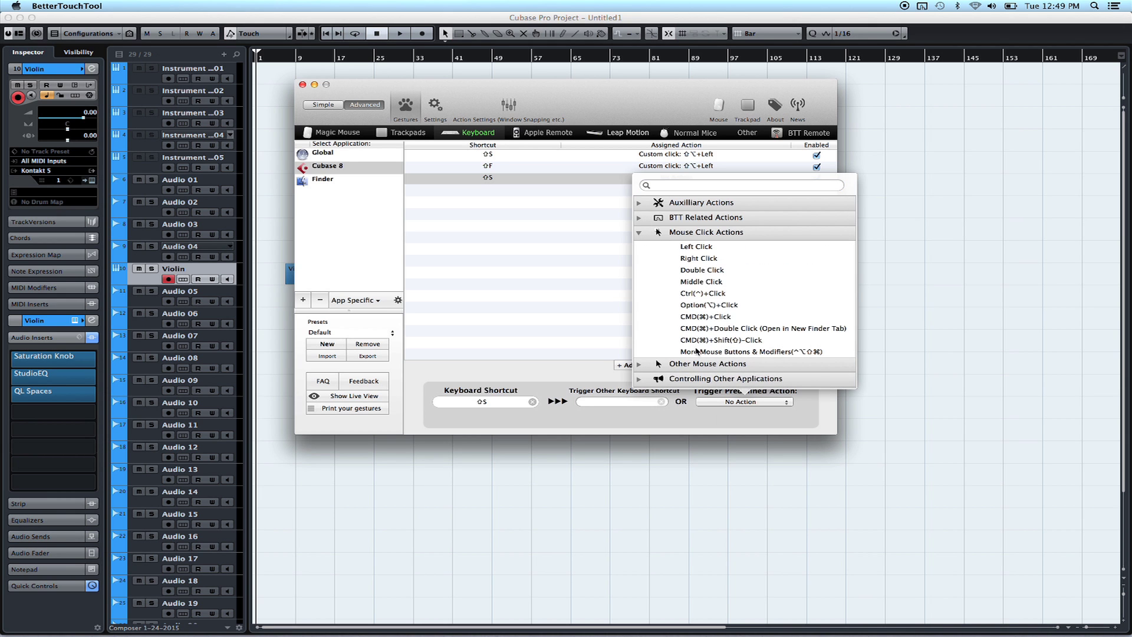
{"action": "left_click", "coordinate": [696, 351]}
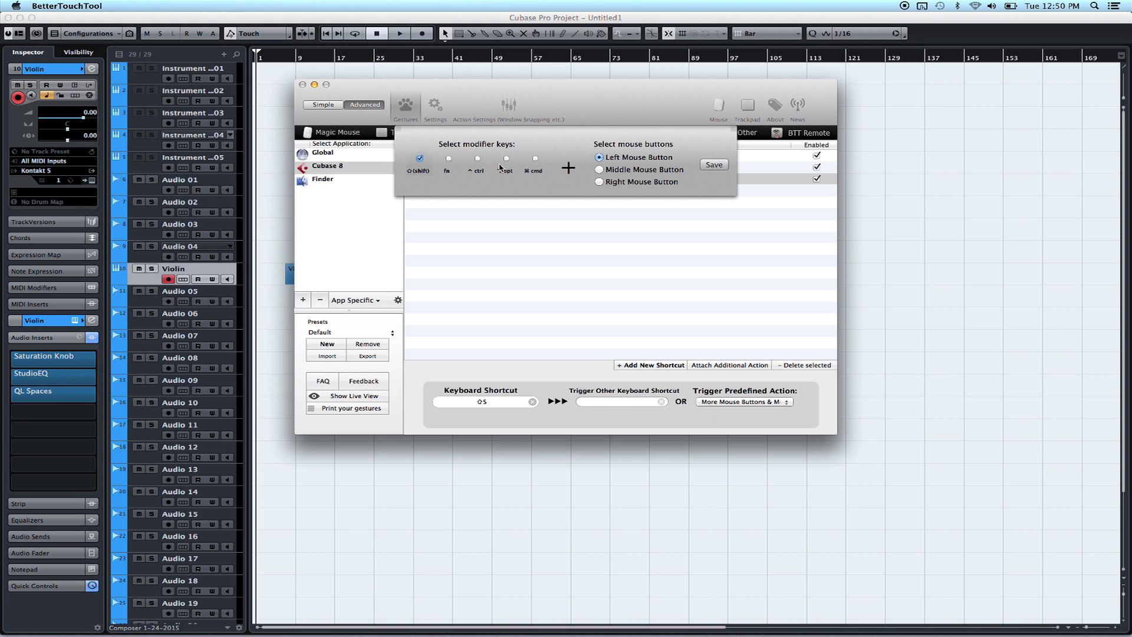
{"action": "left_click", "coordinate": [507, 158]}
{"action": "left_click", "coordinate": [720, 165]}
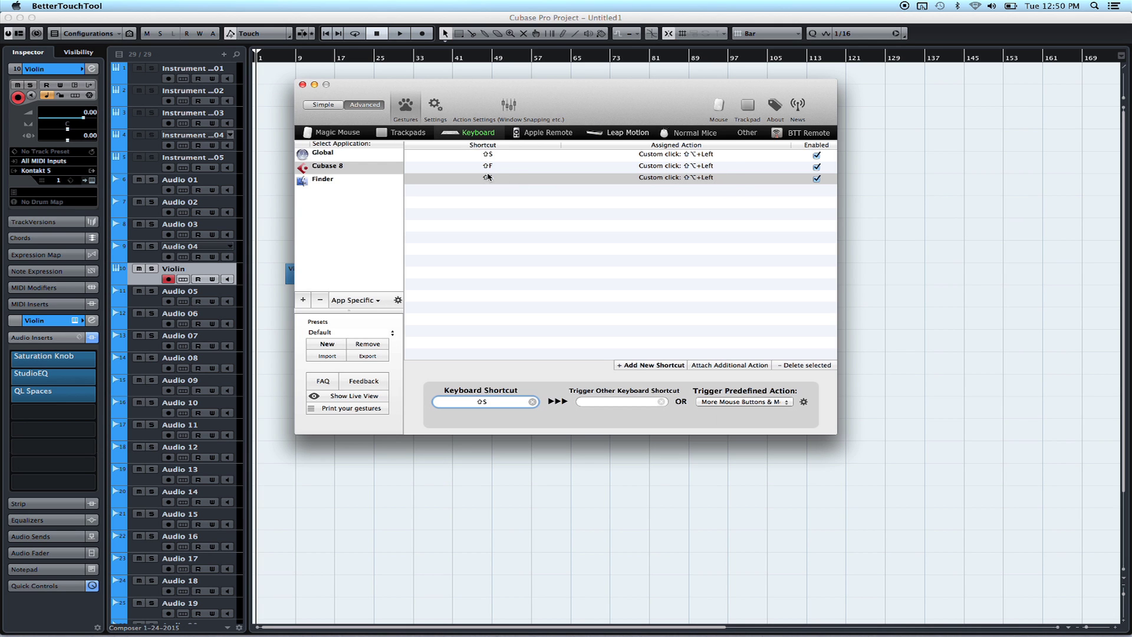
{"action": "key", "text": "super+w"}
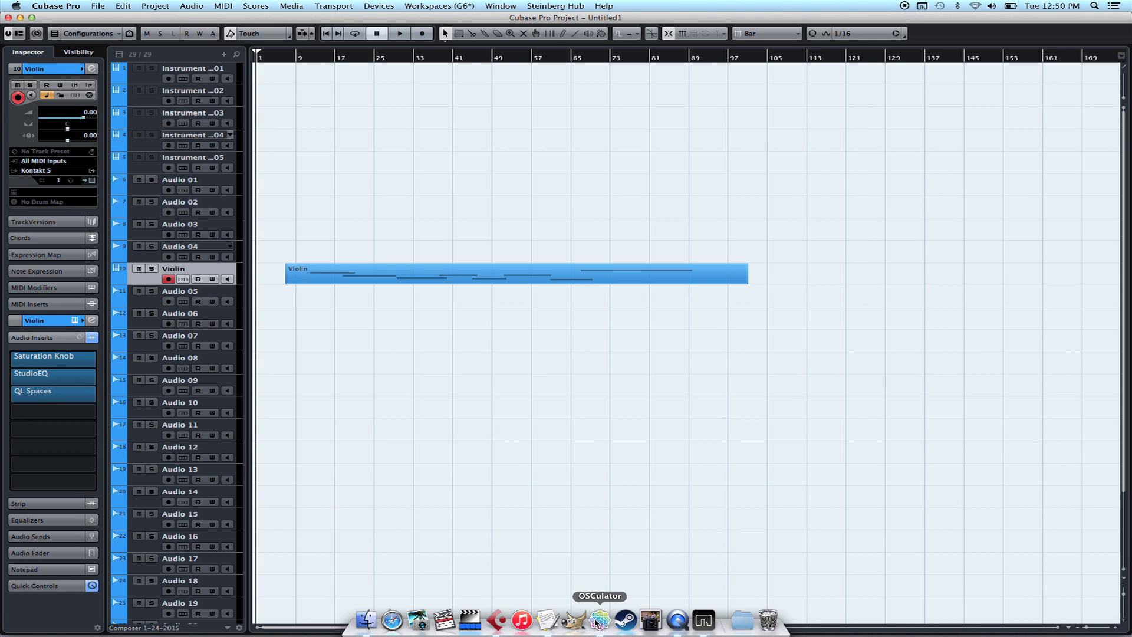
In OSCulator, keep /1/push1 as AppleScript and add a new script in its parameters.
{"action": "left_click", "coordinate": [597, 621]}
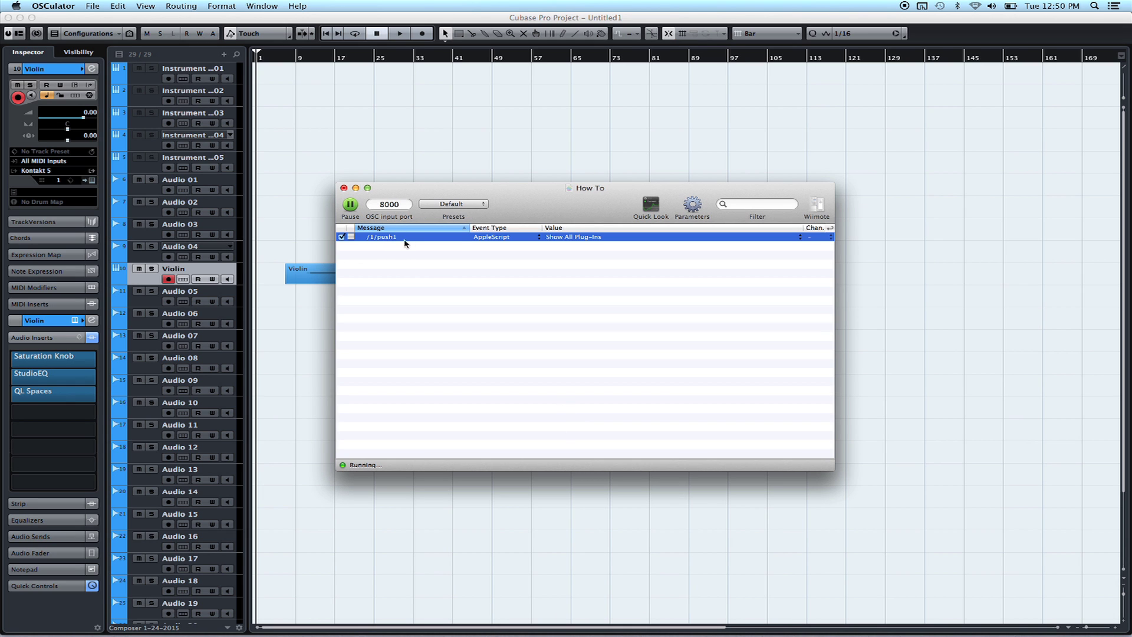
{"action": "left_click", "coordinate": [507, 239]}
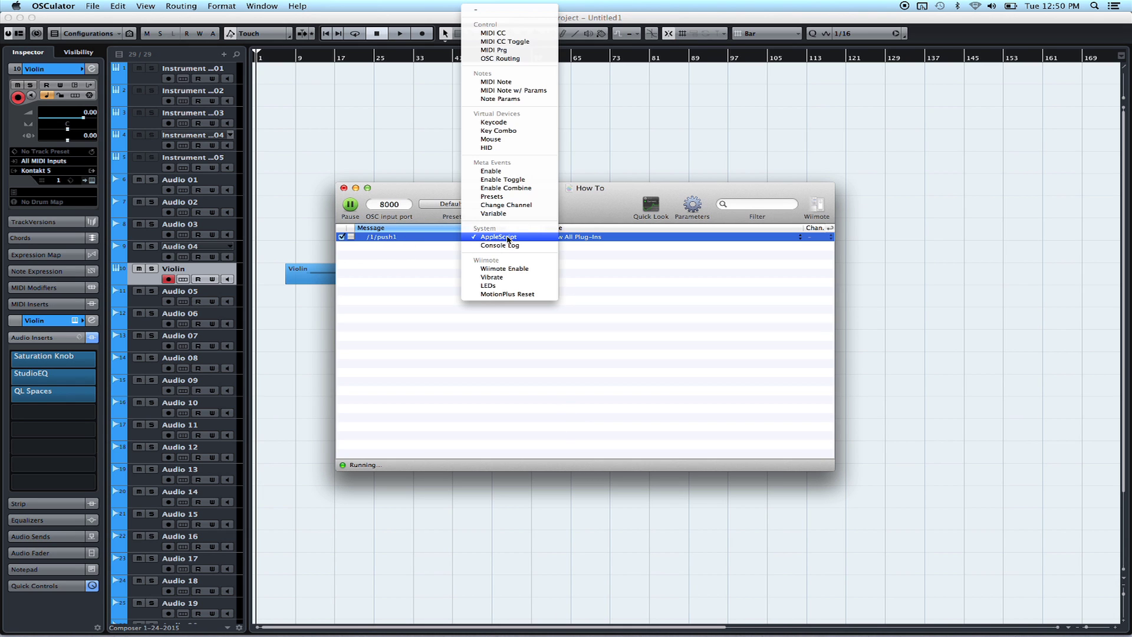
{"action": "left_click", "coordinate": [508, 239]}
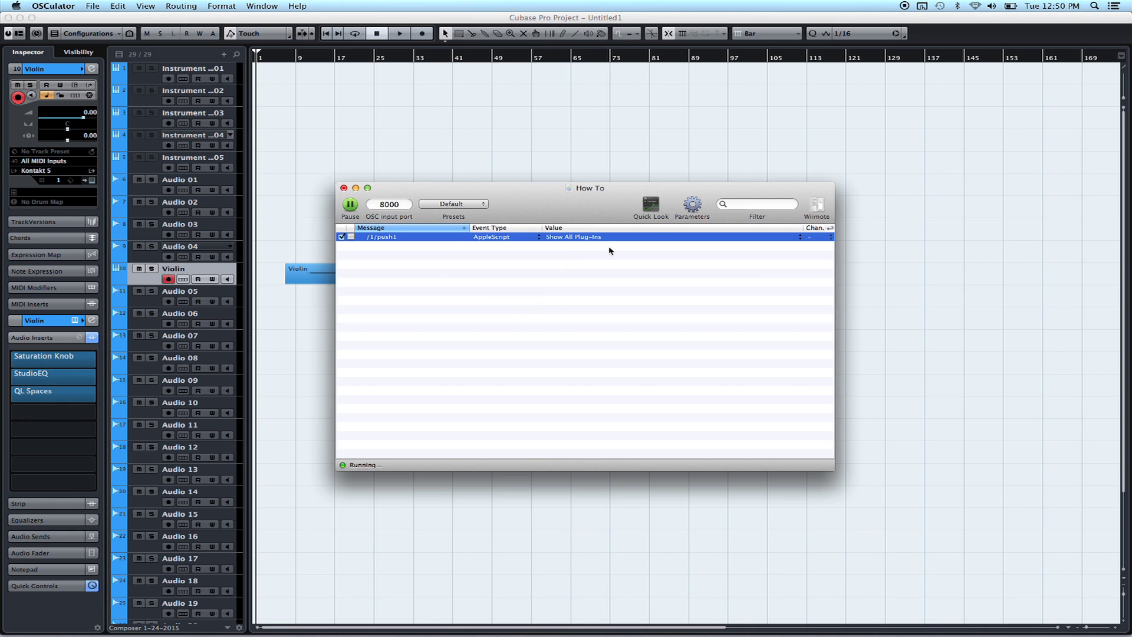
{"action": "left_click", "coordinate": [693, 204]}
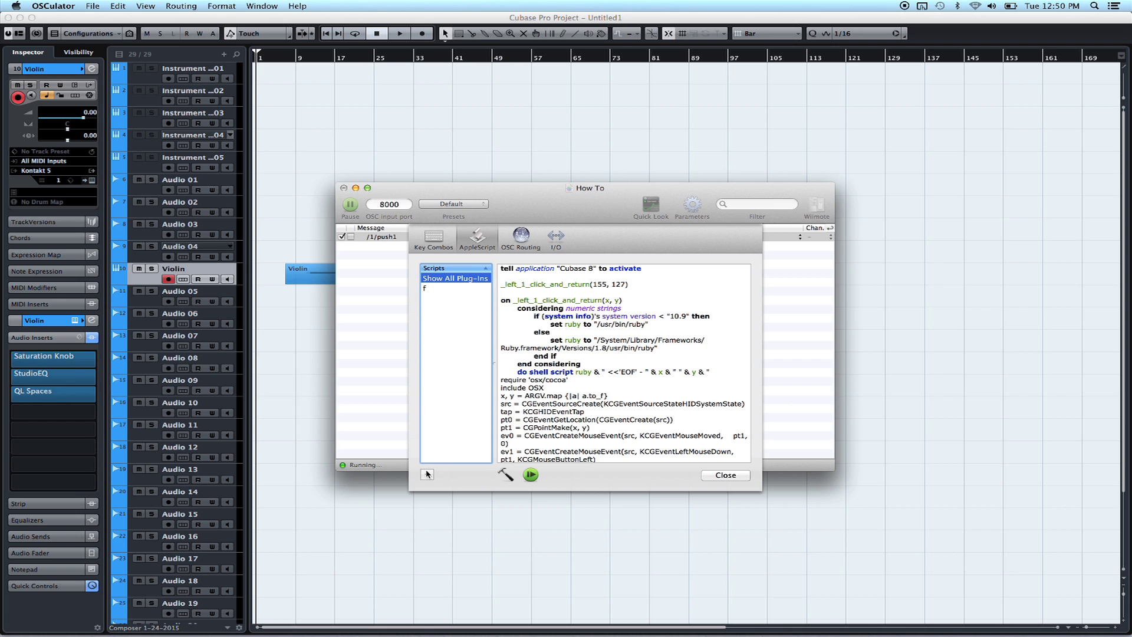
{"action": "left_click", "coordinate": [426, 475]}
Open the 'Show All Plug-Ins' script and highlight its _left_1_click_and_return(155, 127) line.
{"action": "left_click", "coordinate": [564, 323]}
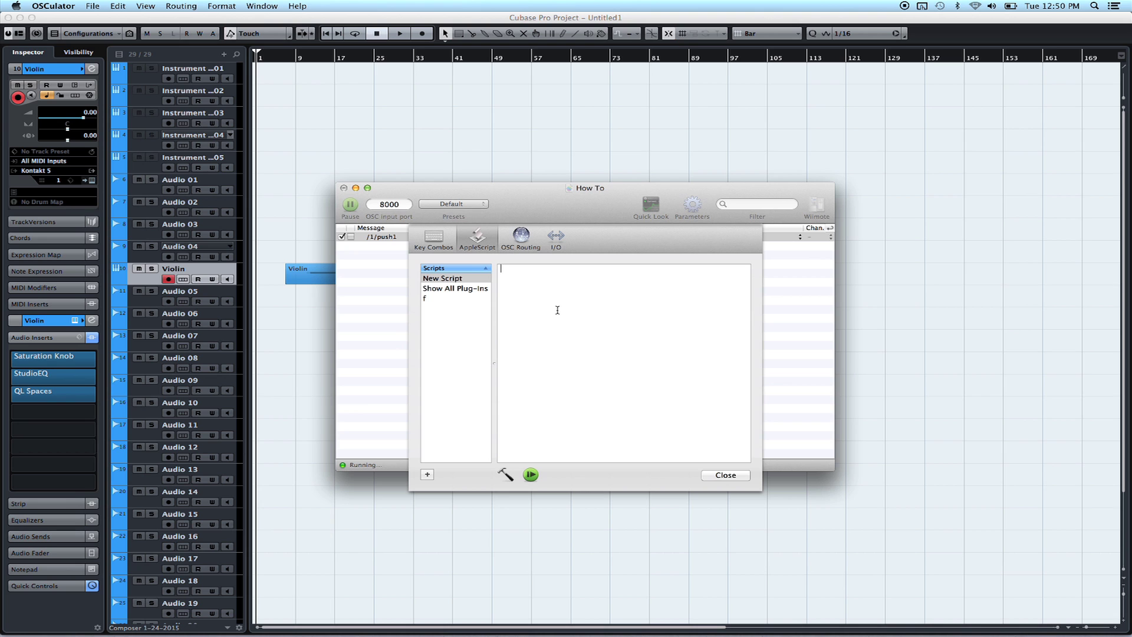
{"action": "left_click", "coordinate": [445, 291]}
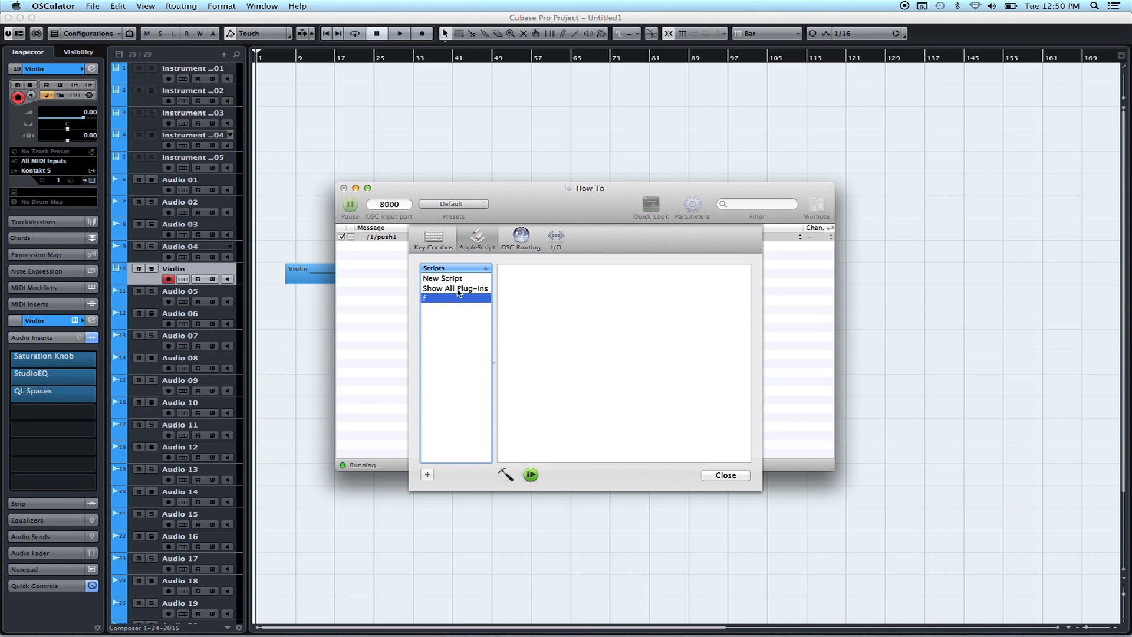
{"action": "left_click", "coordinate": [530, 285]}
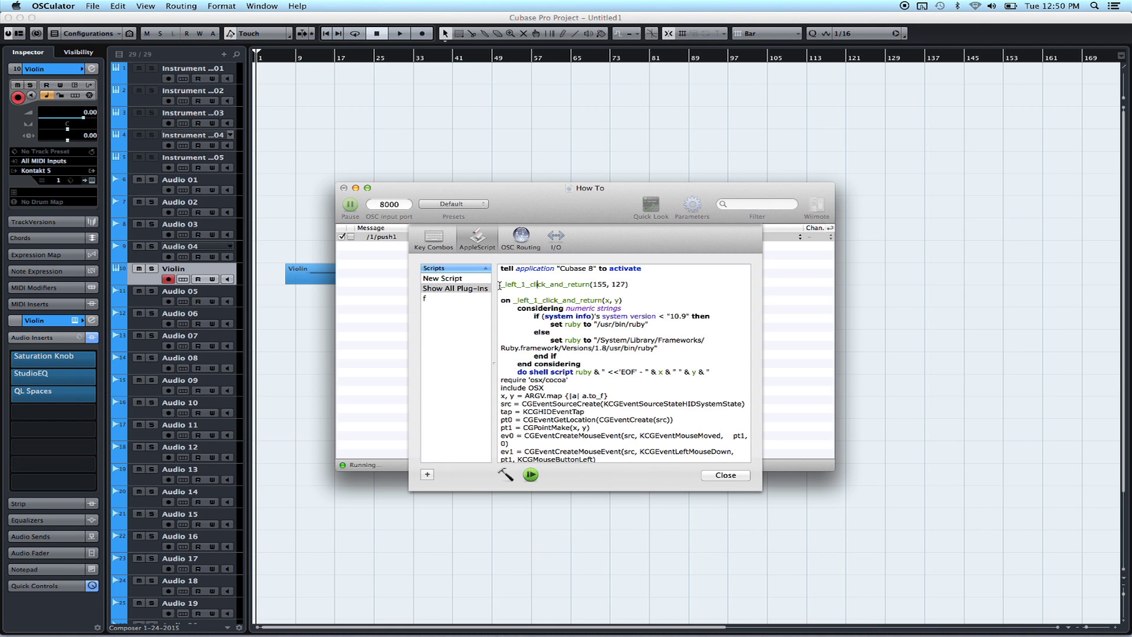
{"action": "left_click_drag", "start_coordinate": [499, 285], "coordinate": [638, 284]}
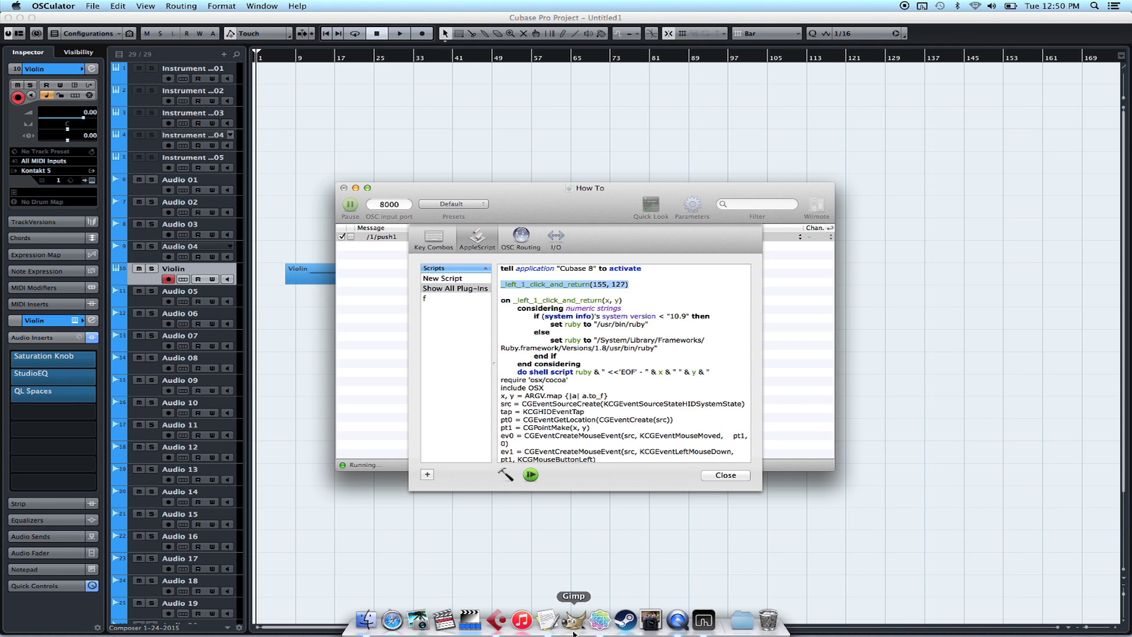
Compare the script's 155, 127 click coordinates with the noted 154, 131, then check the closing shift-option-M keystroke line.
{"action": "left_click", "coordinate": [548, 620]}
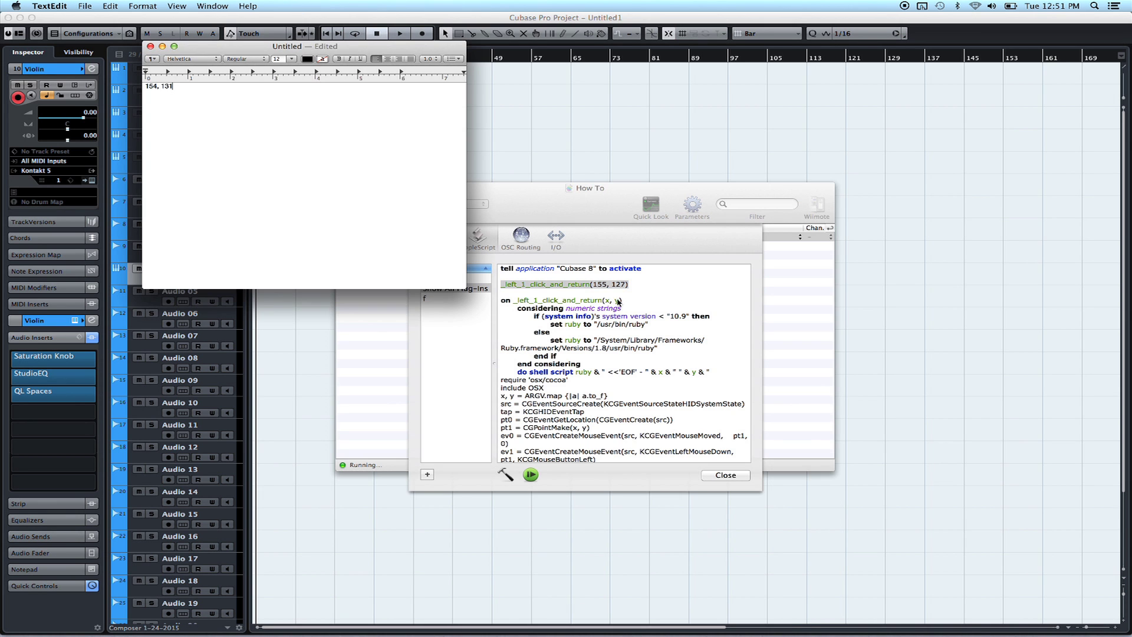
{"action": "left_click", "coordinate": [607, 283]}
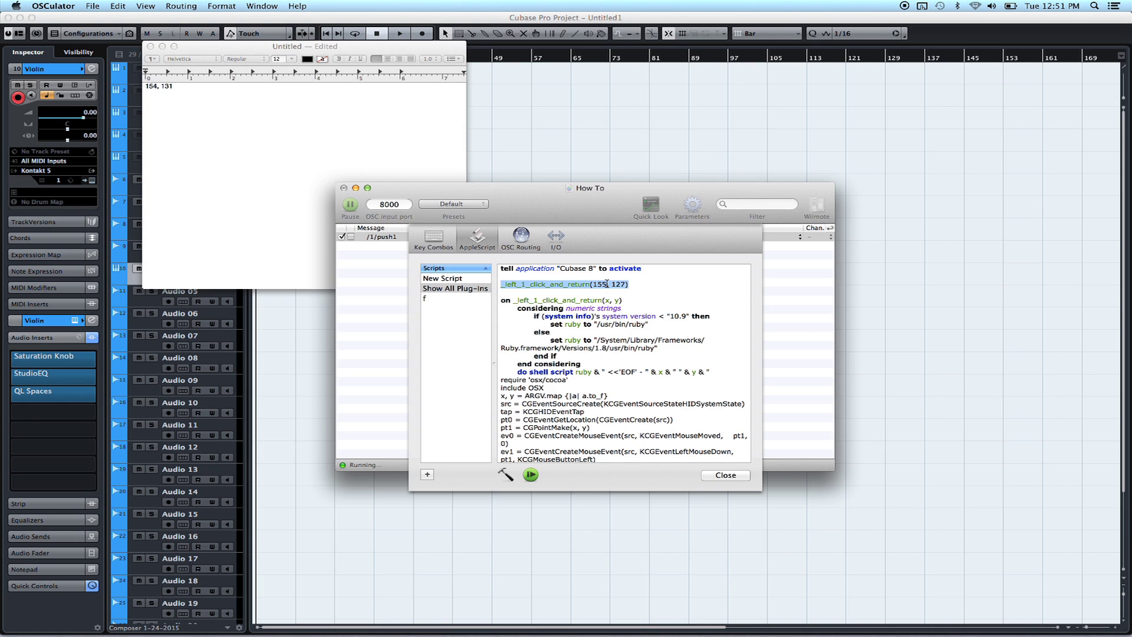
{"action": "left_click", "coordinate": [607, 283]}
{"action": "left_click", "coordinate": [604, 284]}
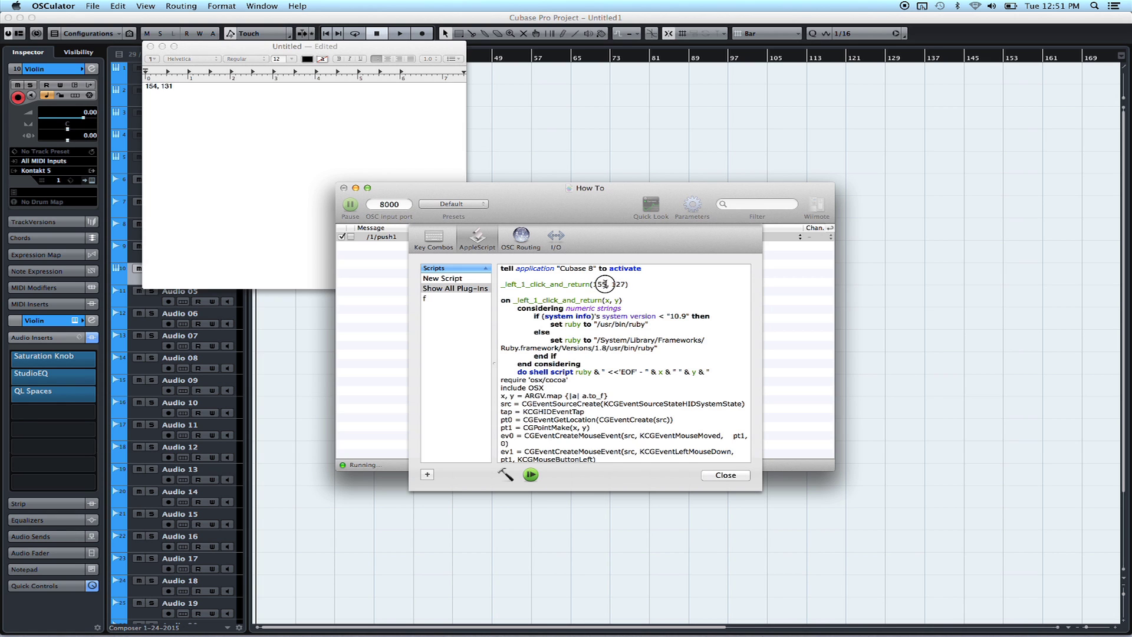
{"action": "left_click_drag", "start_coordinate": [605, 283], "coordinate": [628, 284]}
{"action": "left_click", "coordinate": [632, 294]}
{"action": "scroll", "coordinate": [631, 297], "scroll_direction": "down", "scroll_amount": 8}
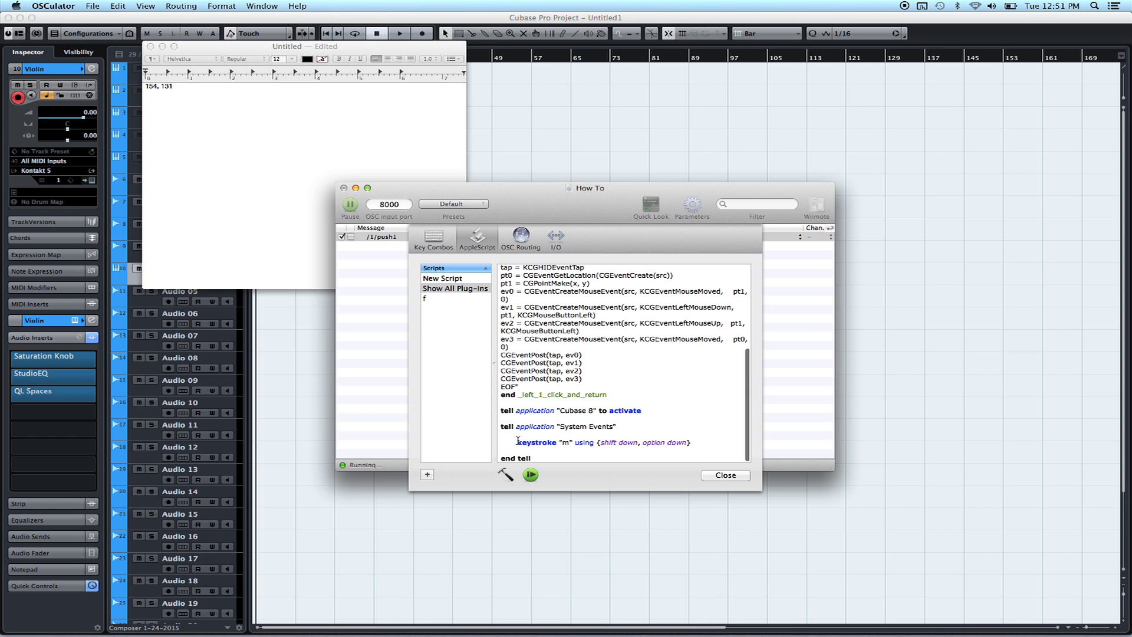
{"action": "left_click_drag", "start_coordinate": [518, 441], "coordinate": [692, 442]}
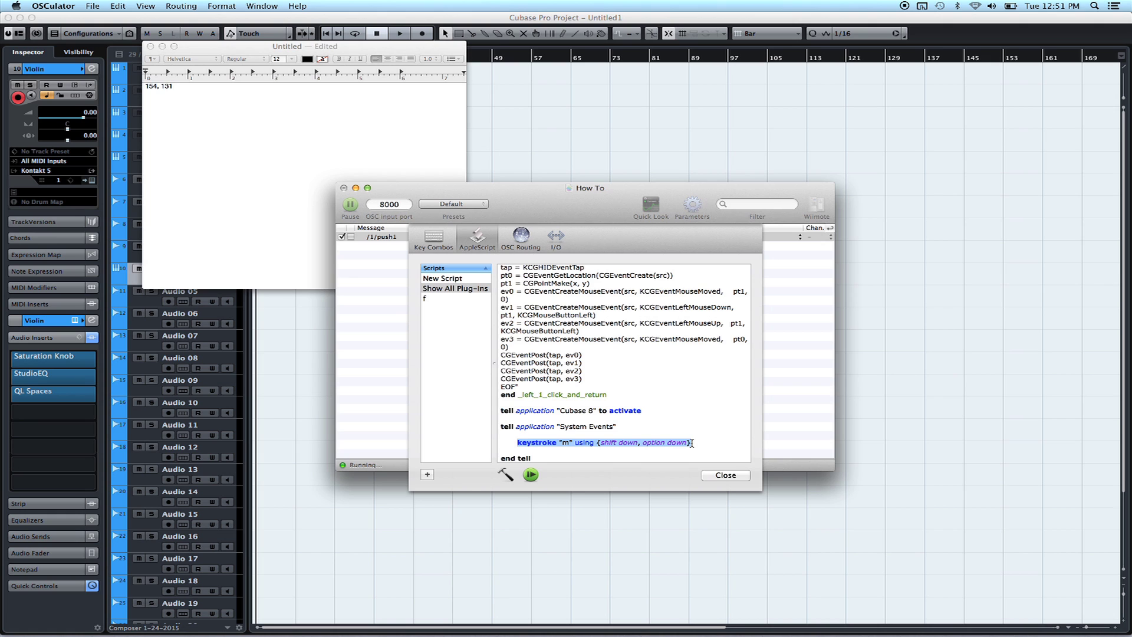
{"action": "left_click", "coordinate": [679, 410]}
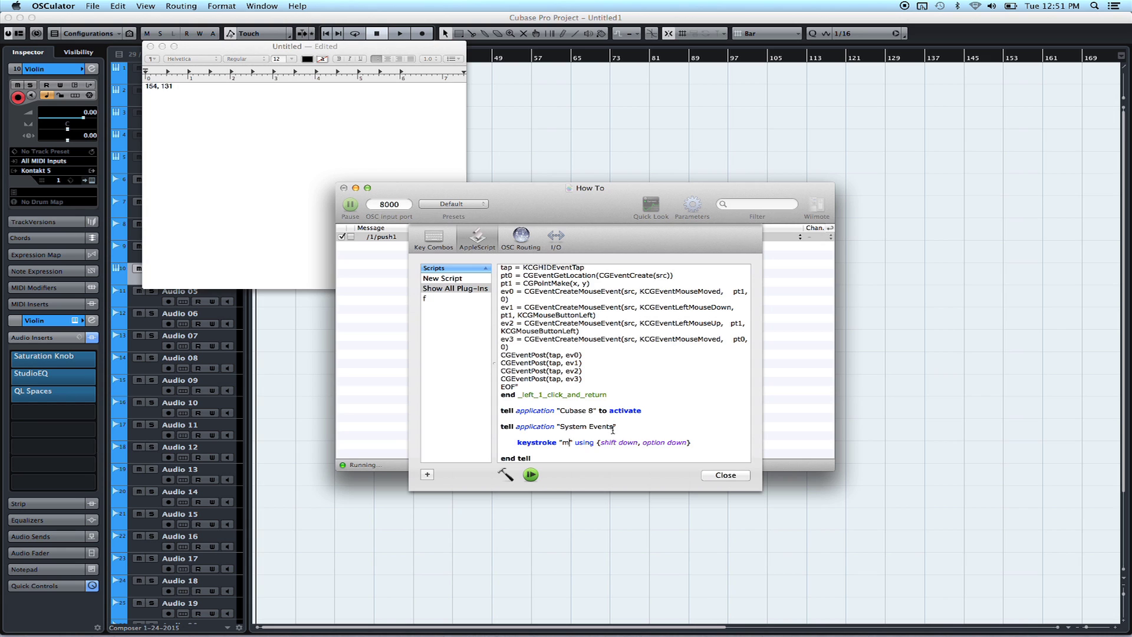
{"action": "left_click", "coordinate": [643, 415]}
{"action": "left_click", "coordinate": [569, 442]}
{"action": "left_click", "coordinate": [505, 473]}
Close the AppleScript editor, keep /1/push1 mapped to Show All Plug-Ins, and bring Cubase forward.
{"action": "scroll", "coordinate": [590, 408], "scroll_direction": "up", "scroll_amount": 6}
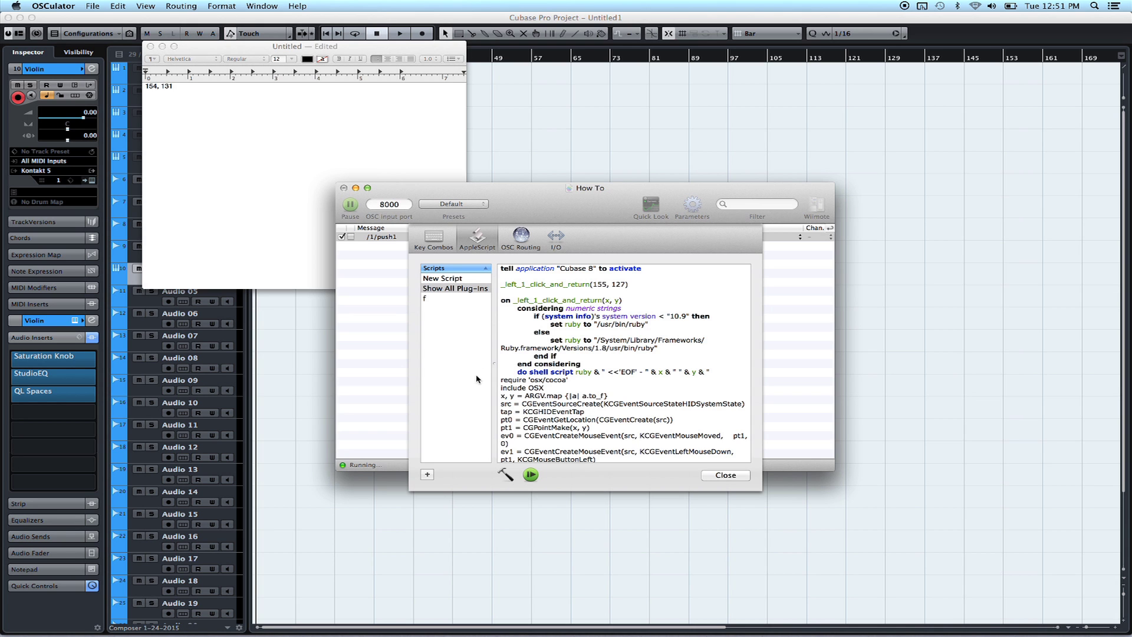
{"action": "left_click", "coordinate": [717, 473]}
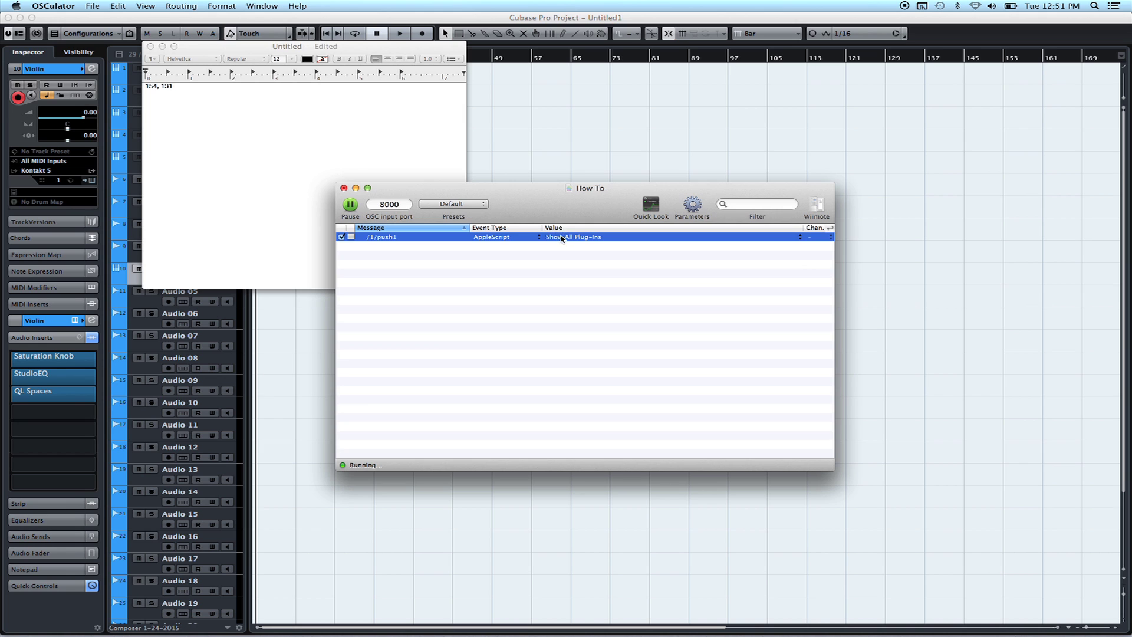
{"action": "left_click", "coordinate": [561, 238]}
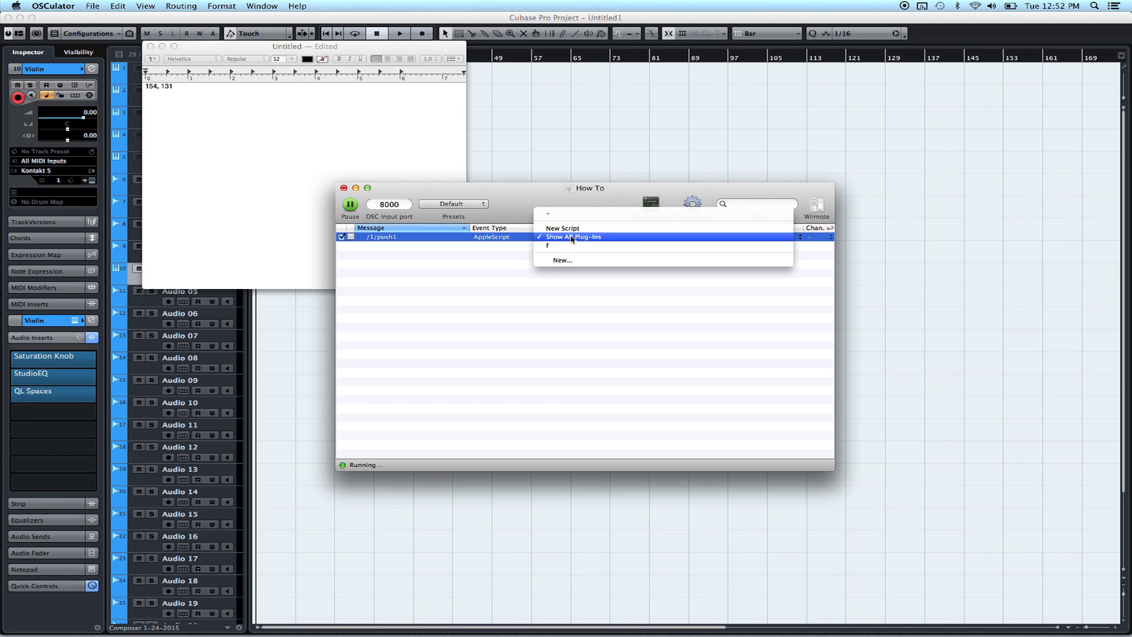
{"action": "left_click", "coordinate": [593, 238]}
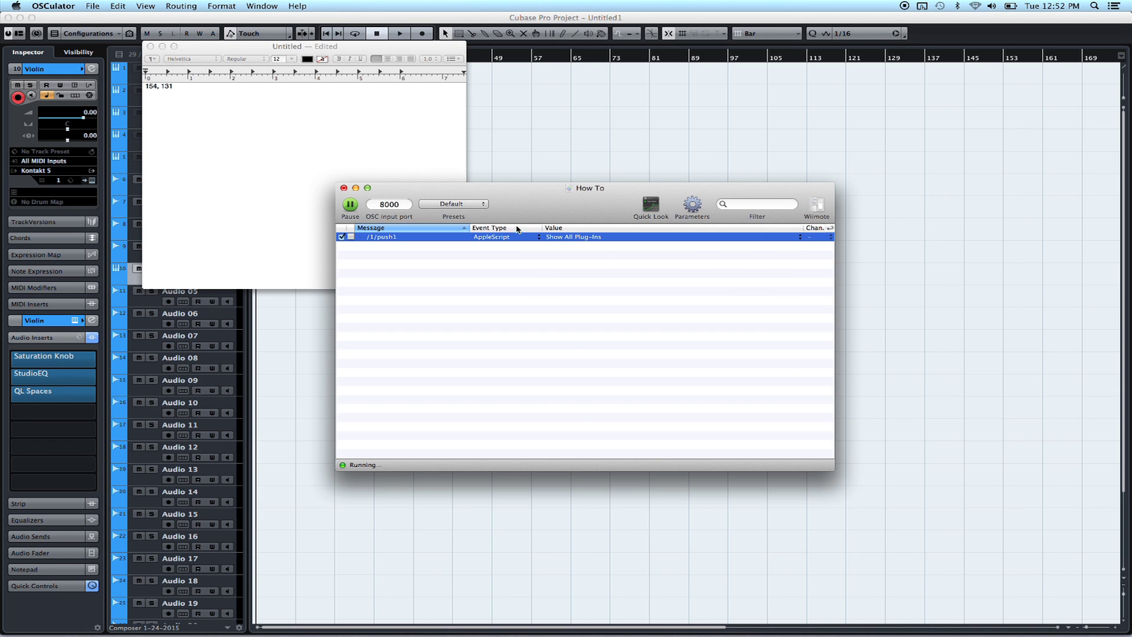
{"action": "left_click_drag", "start_coordinate": [556, 187], "coordinate": [598, 238]}
{"action": "left_click", "coordinate": [645, 137]}
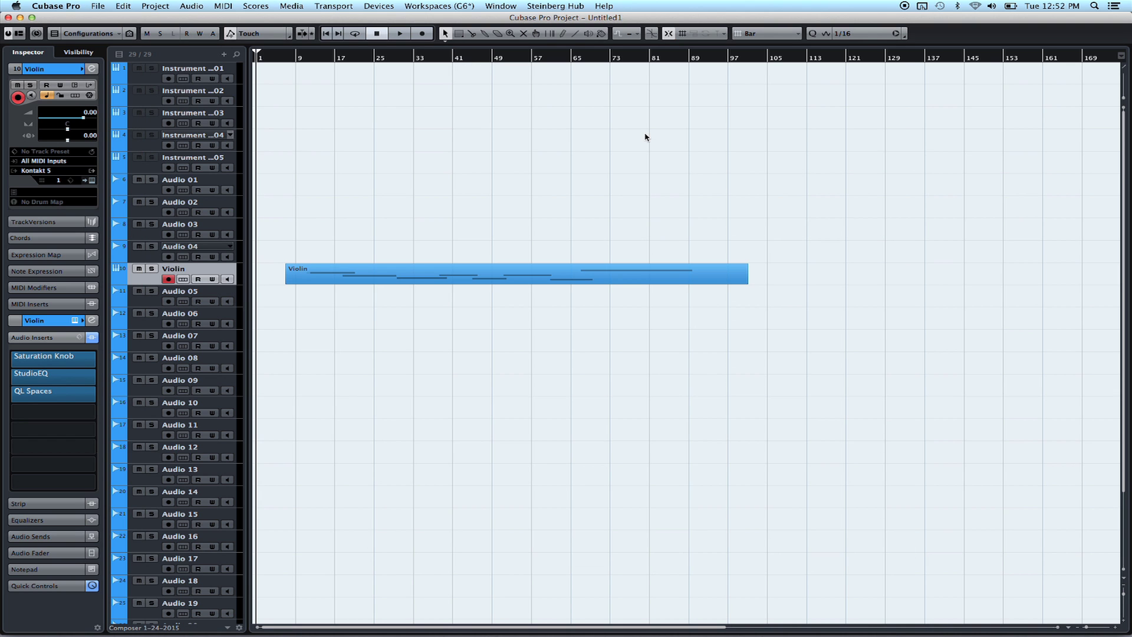
Open the Violin track's Saturation Knob, StudioEQ and QL Spaces windows via Edit Channel Settings.
{"action": "left_click", "coordinate": [92, 69], "text": "alt"}
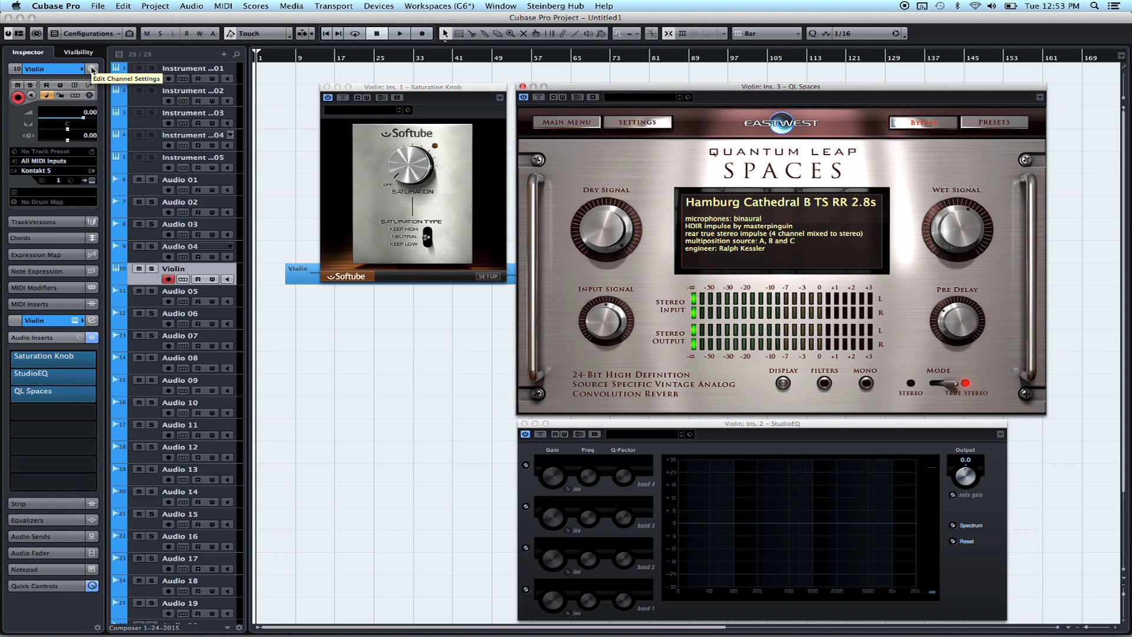
{"action": "left_click", "coordinate": [369, 165]}
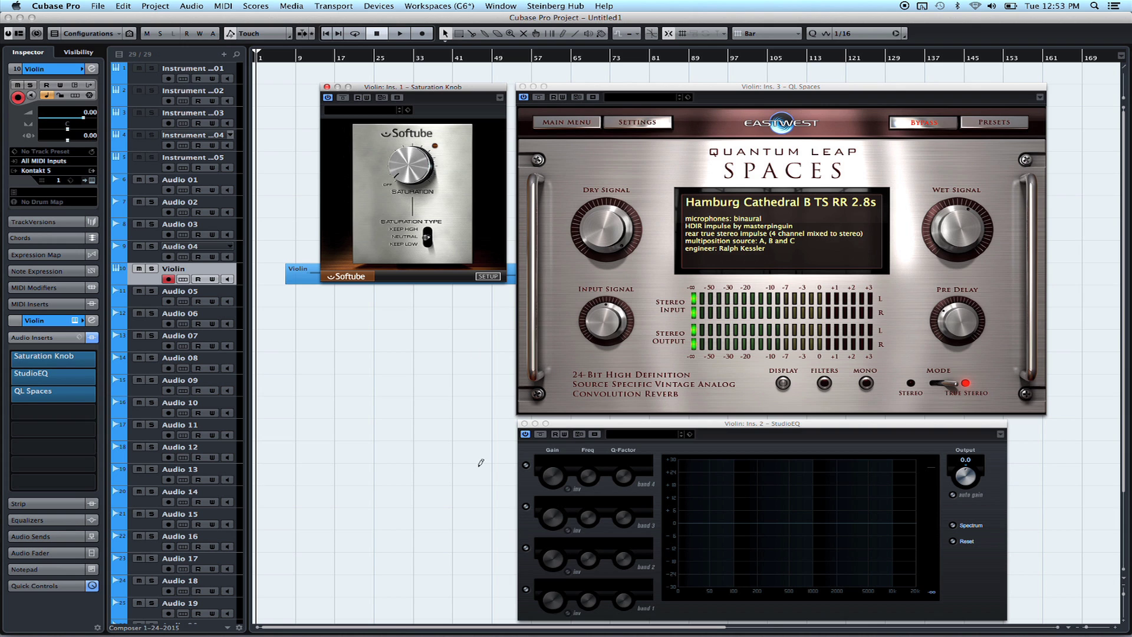
{"action": "mouse_move", "coordinate": [472, 619]}
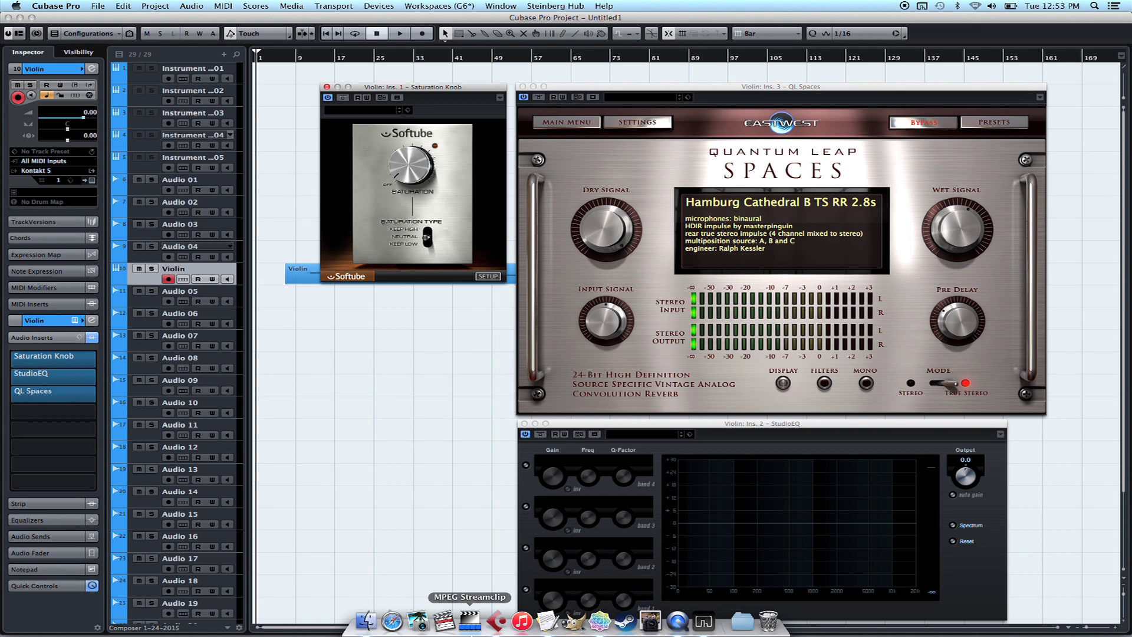
{"action": "left_click", "coordinate": [600, 622]}
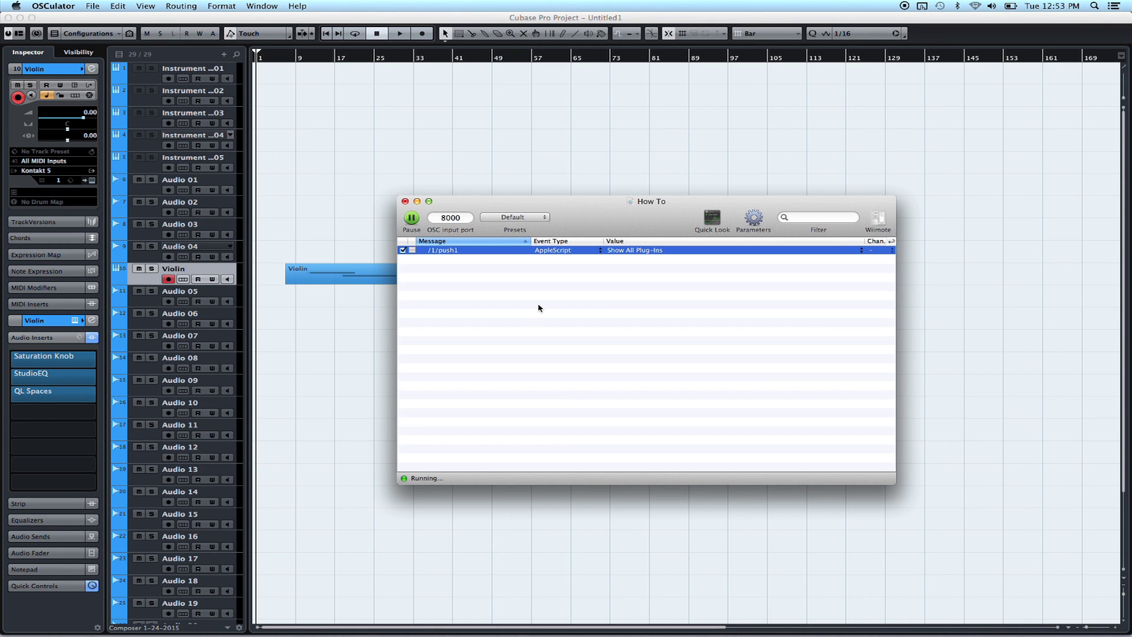
{"action": "left_click", "coordinate": [92, 69]}
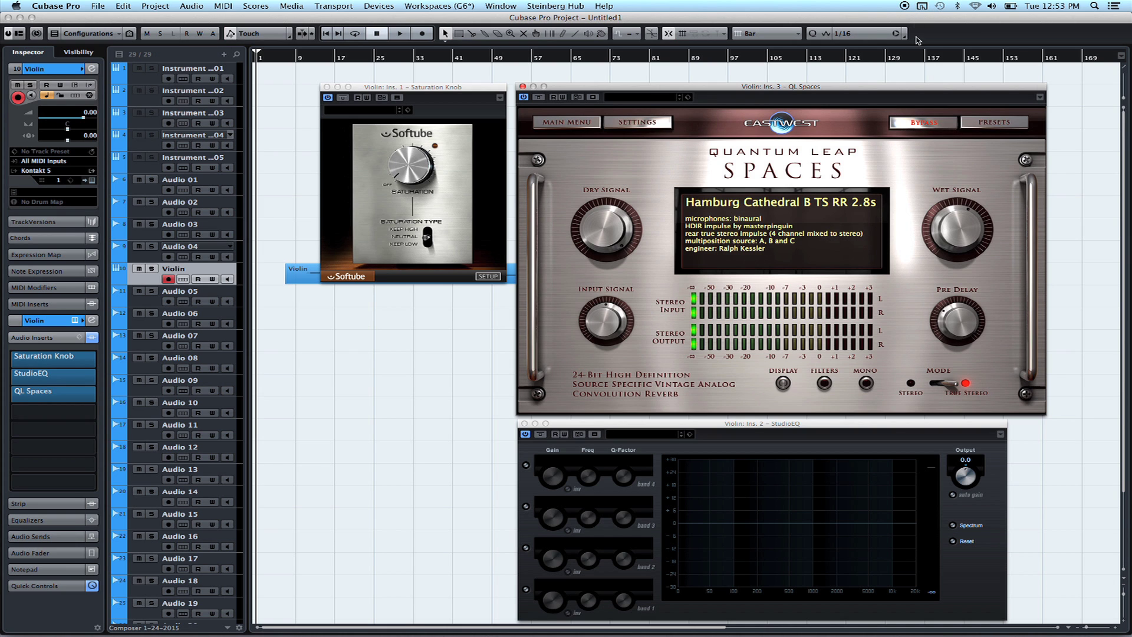
Close the three Violin plug-in windows and select the Audio 04 track.
{"action": "left_click", "coordinate": [317, 285]}
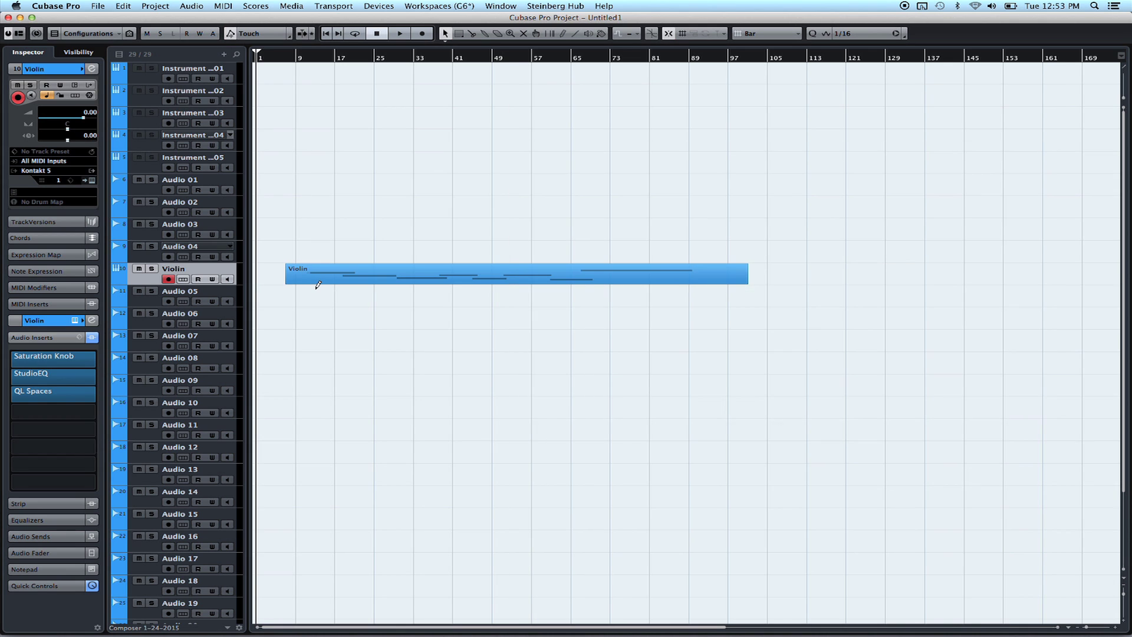
{"action": "left_click", "coordinate": [150, 258]}
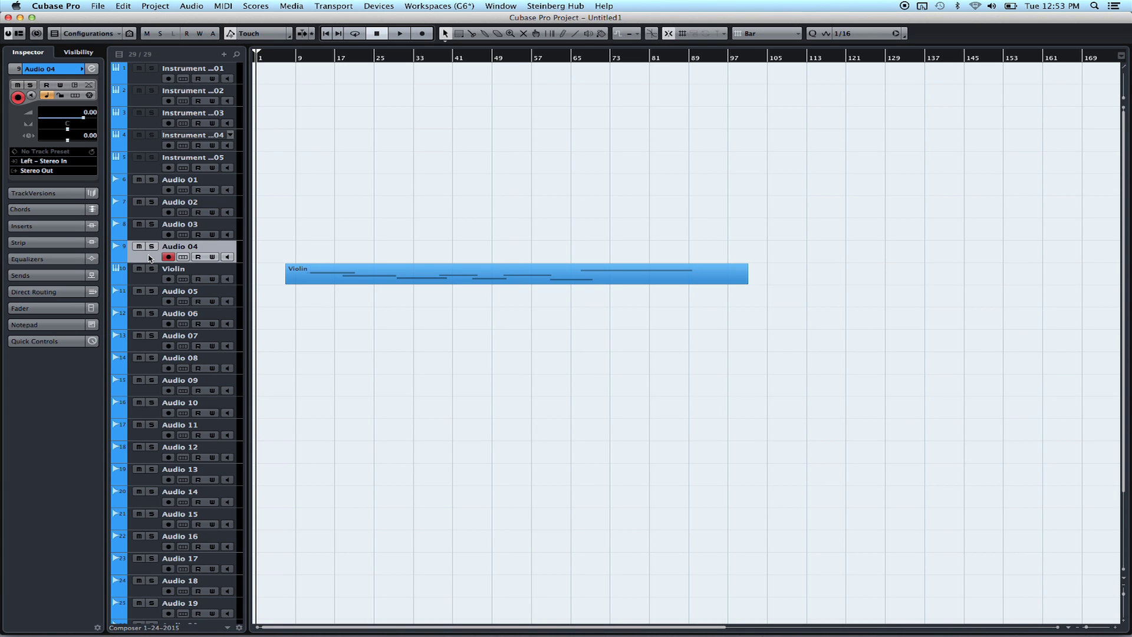